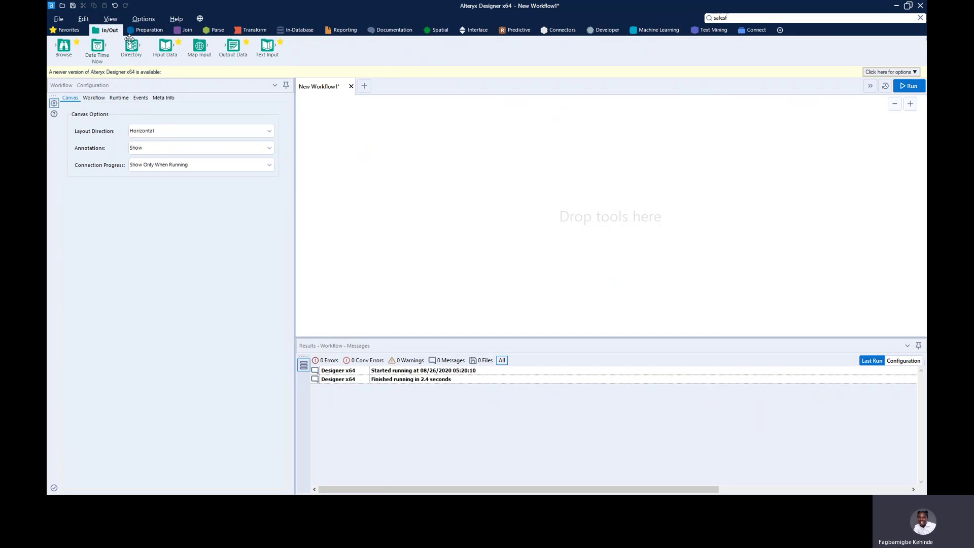
- Hide the Text Input tool from the In/Out category of the tool palette
drag(268, 48, 780, 32)
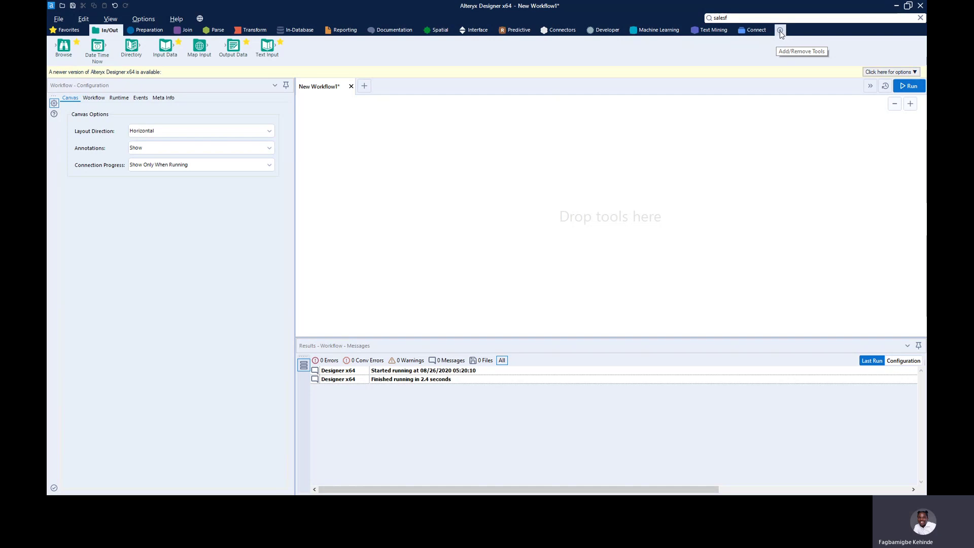
click(780, 31)
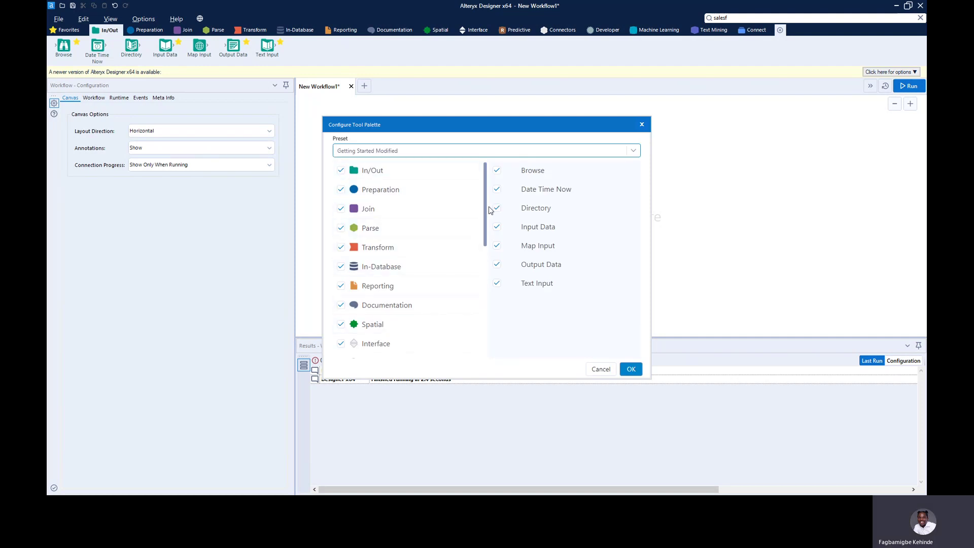
drag(487, 213, 477, 342)
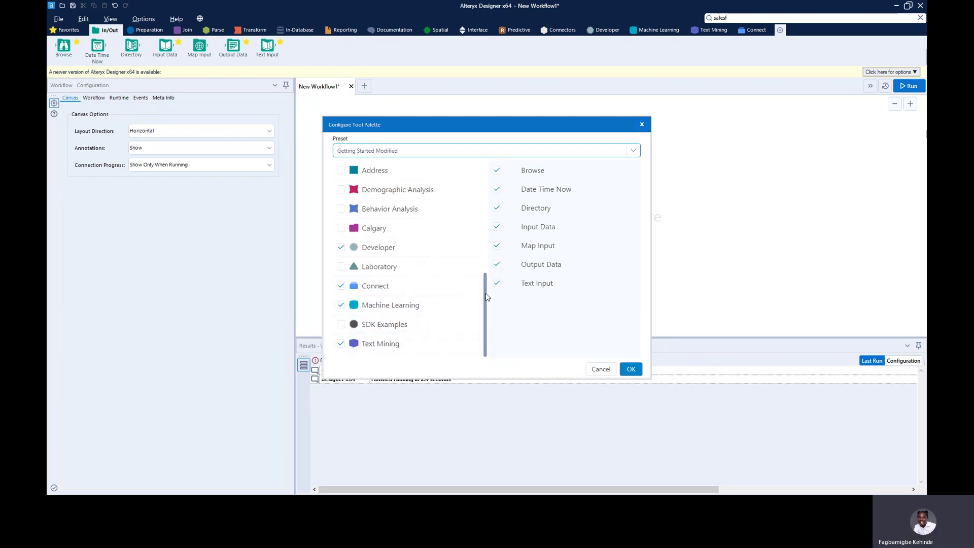
drag(487, 297, 483, 181)
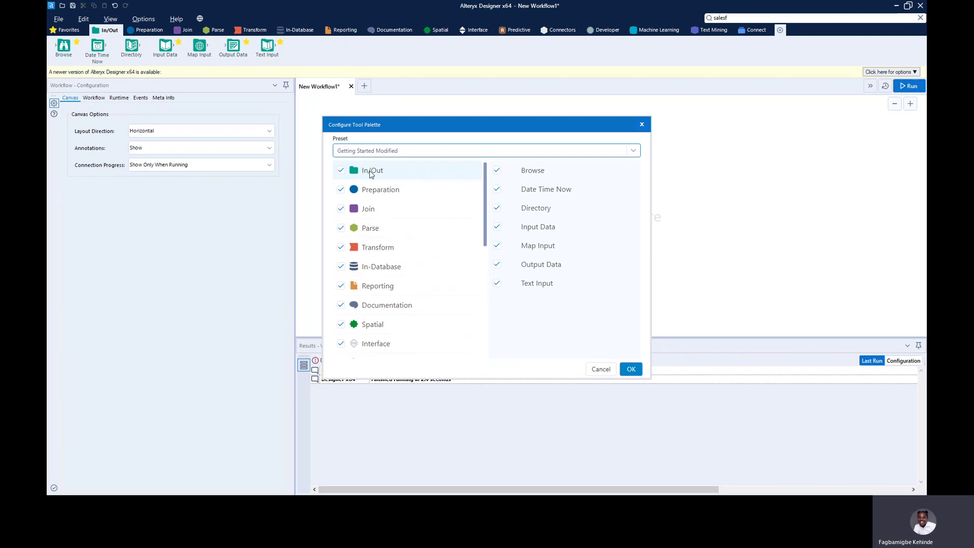
click(386, 174)
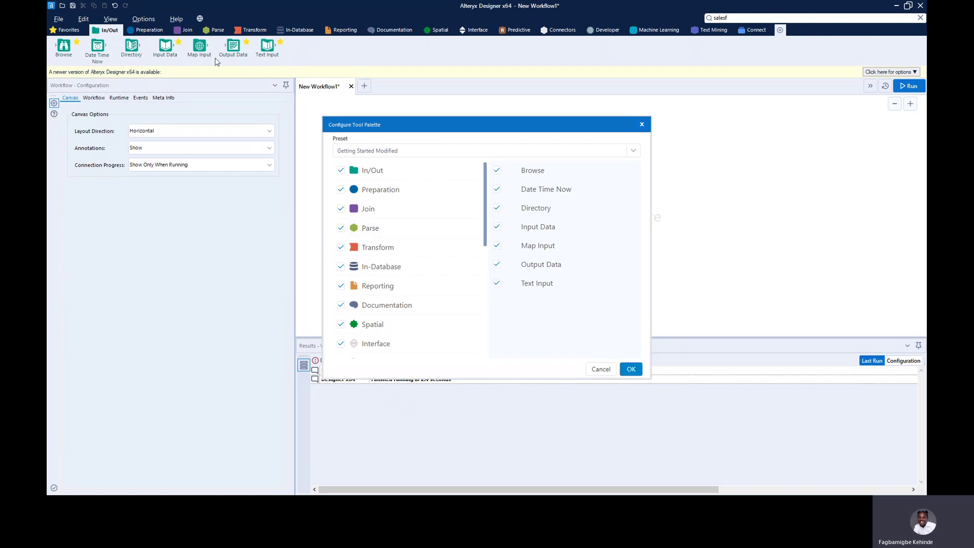
click(497, 287)
click(630, 371)
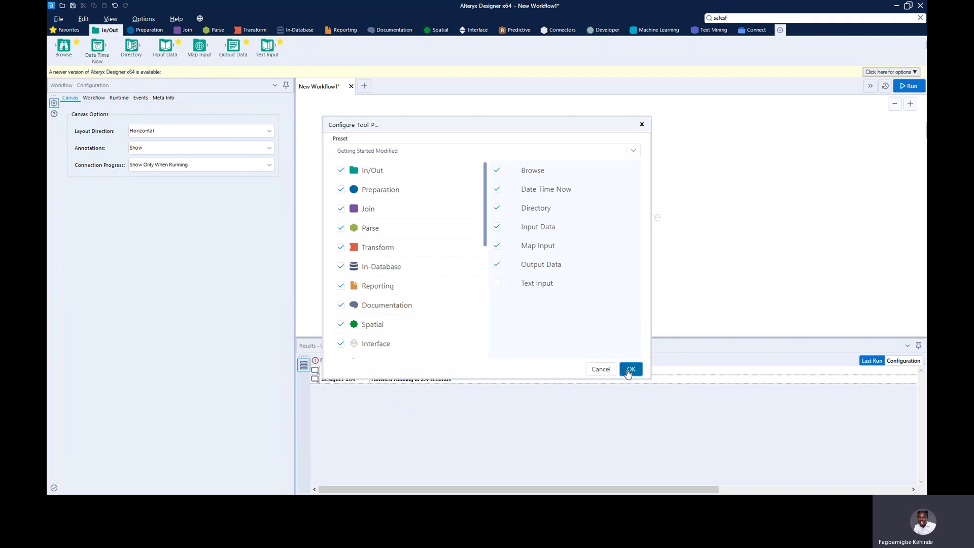
click(101, 31)
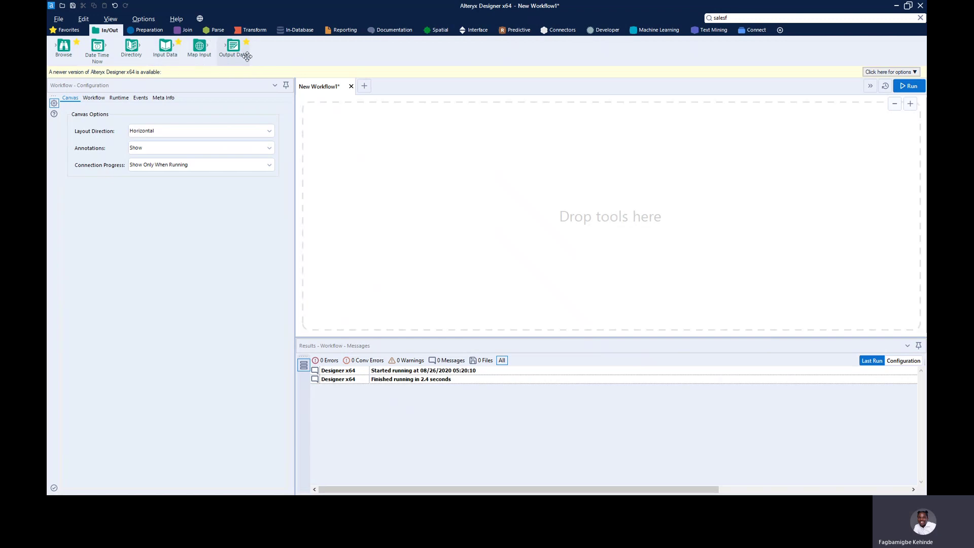
- Restore the Text Input tool to the In/Out category and display that category's tools
click(780, 30)
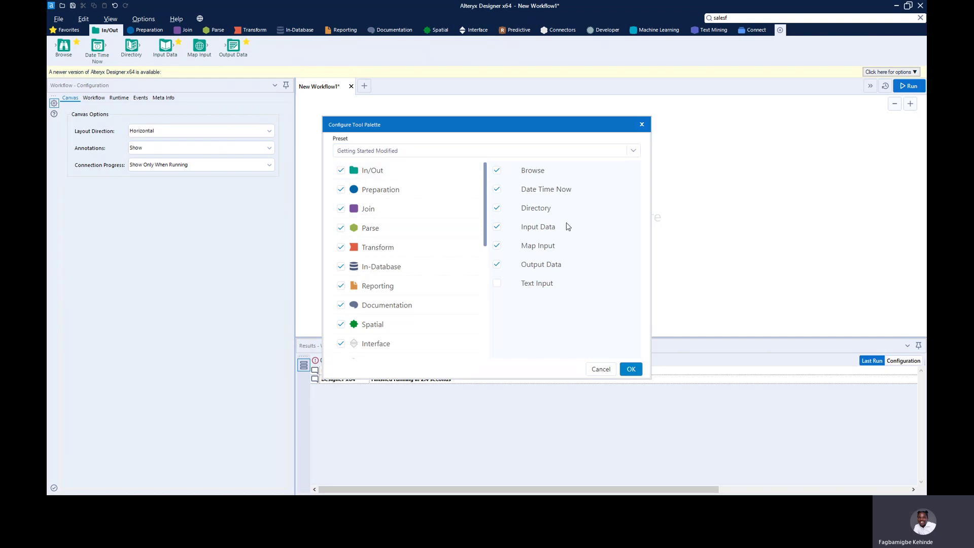
click(497, 284)
click(630, 369)
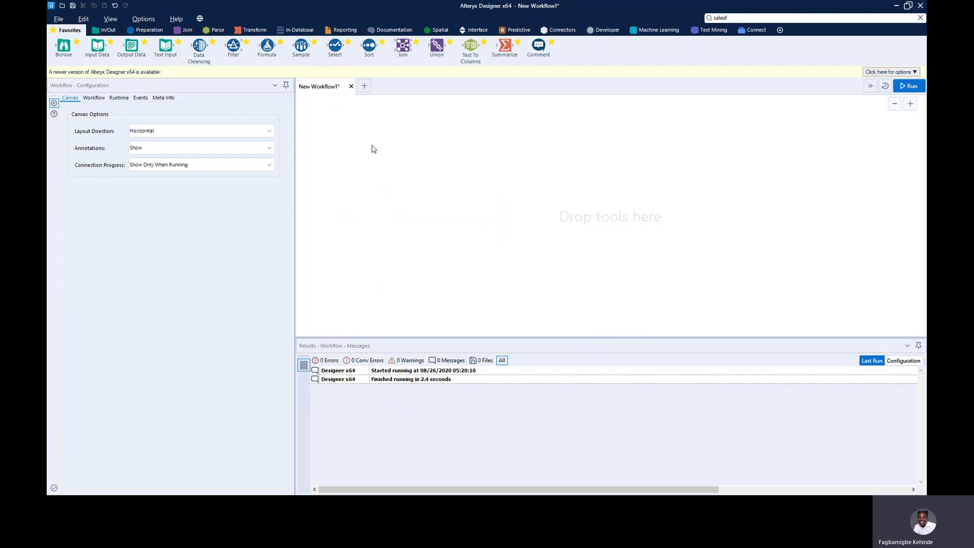
click(109, 31)
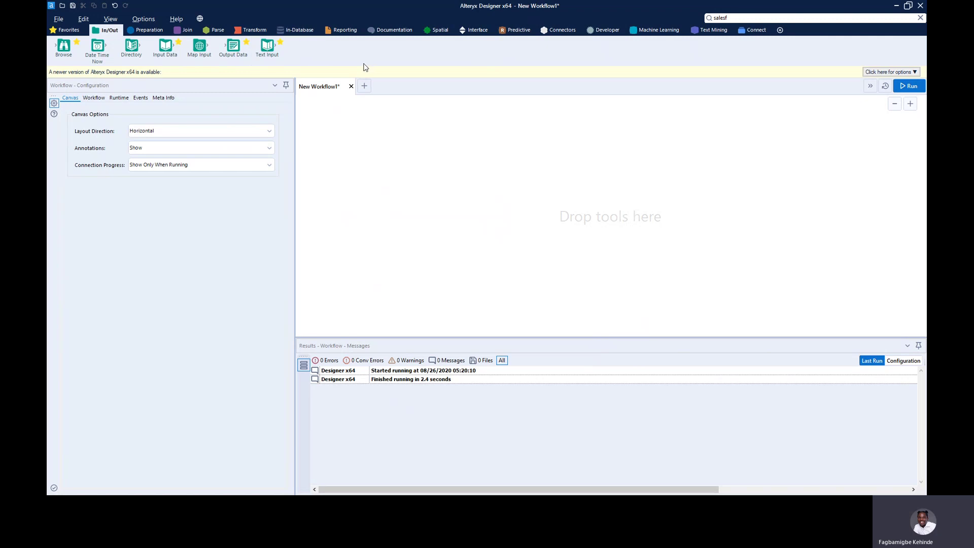
- Place a Text Input tool in the upper-left area of the empty workflow canvas
drag(266, 47, 288, 93)
drag(256, 46, 356, 172)
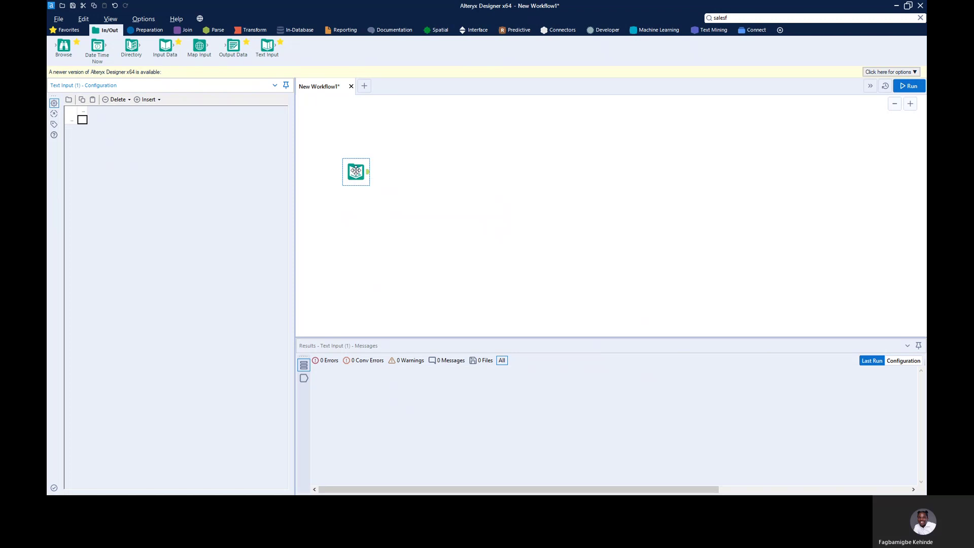
drag(357, 174, 356, 154)
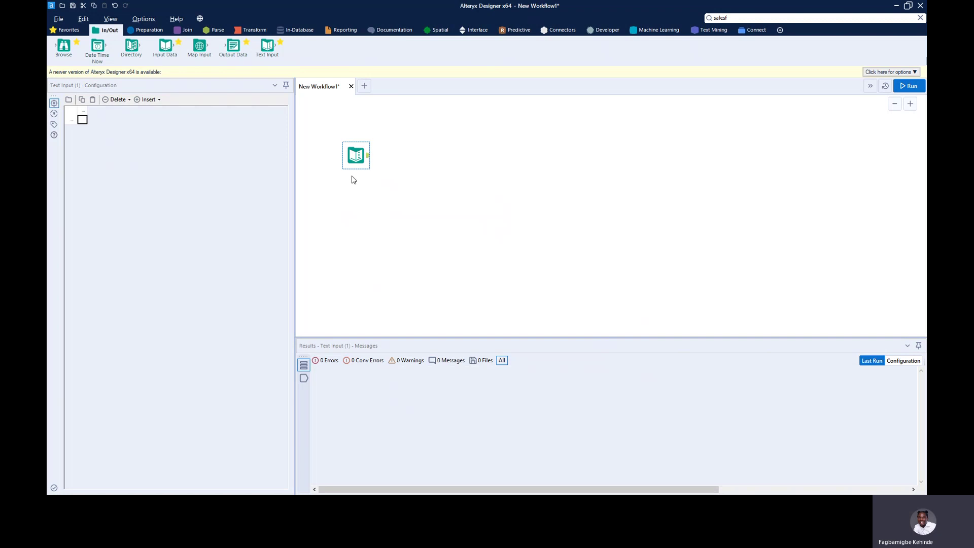
- Name the Text Input table's first three columns Name, Age and Car
click(83, 110)
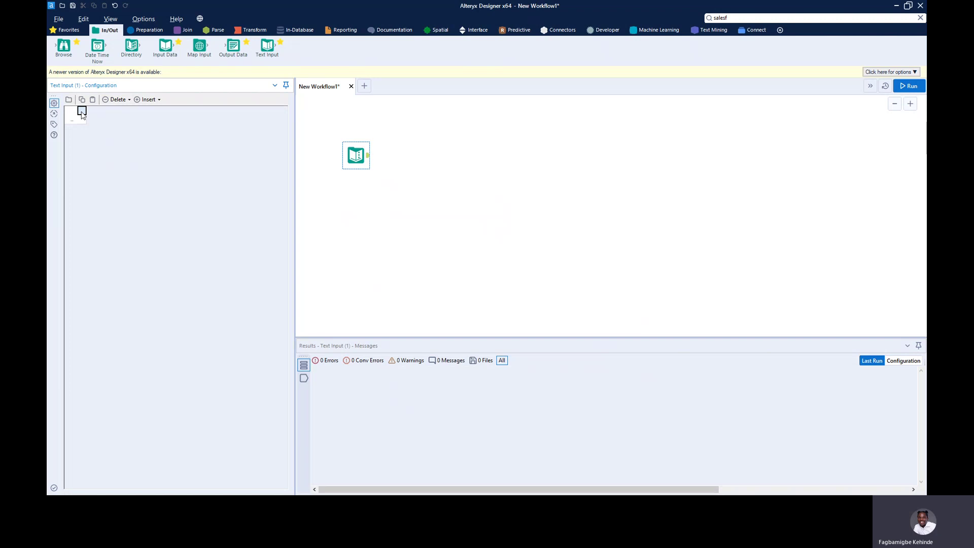
text(Namw)
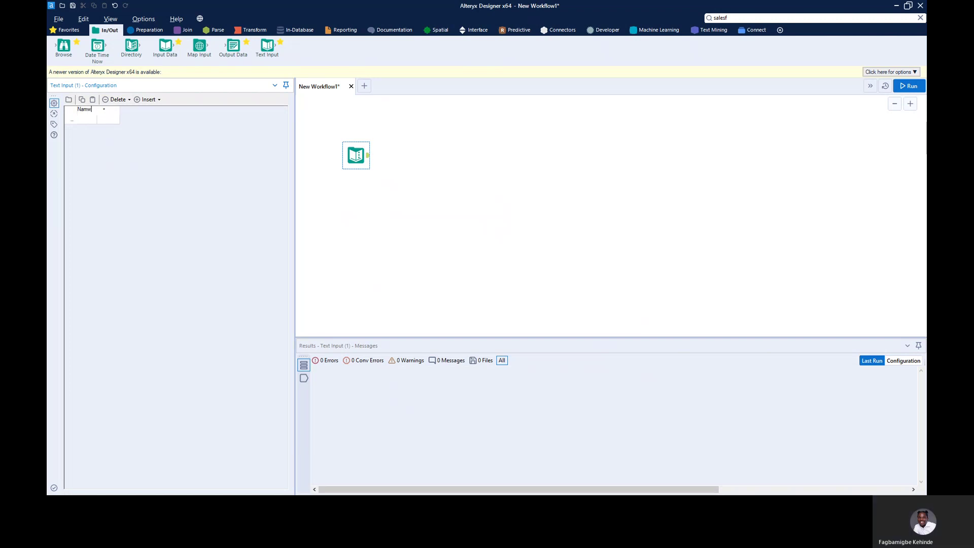
key(BackSpace)
text(e)
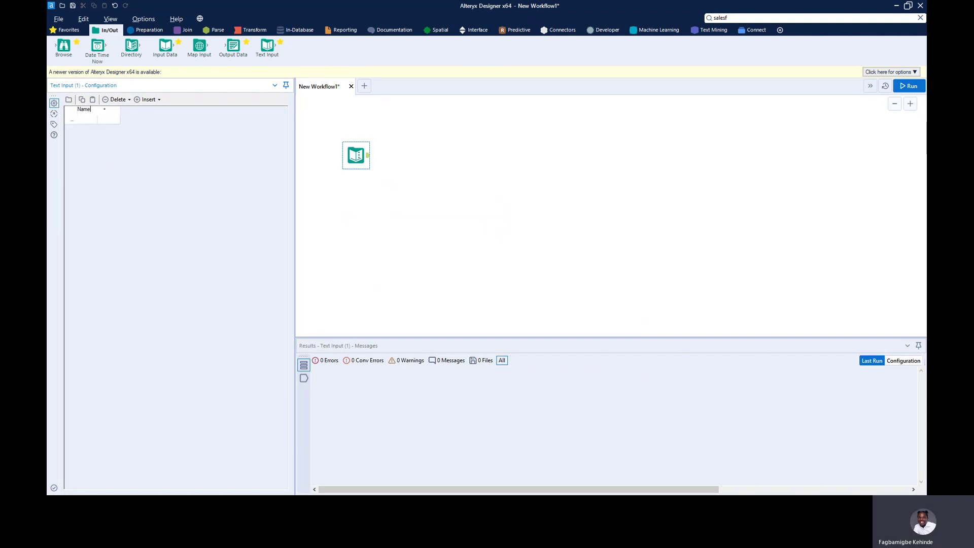
click(116, 110)
text(A)
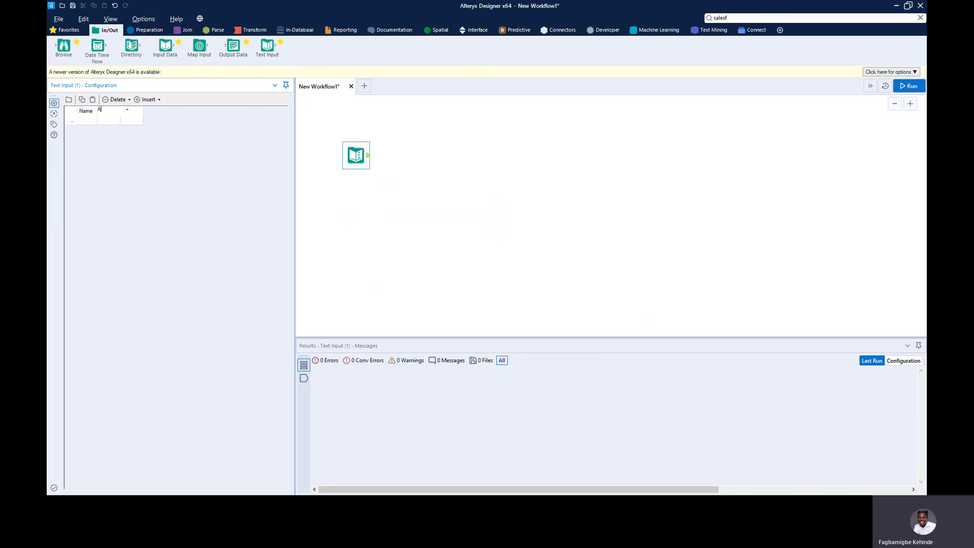
text(ge)
click(131, 111)
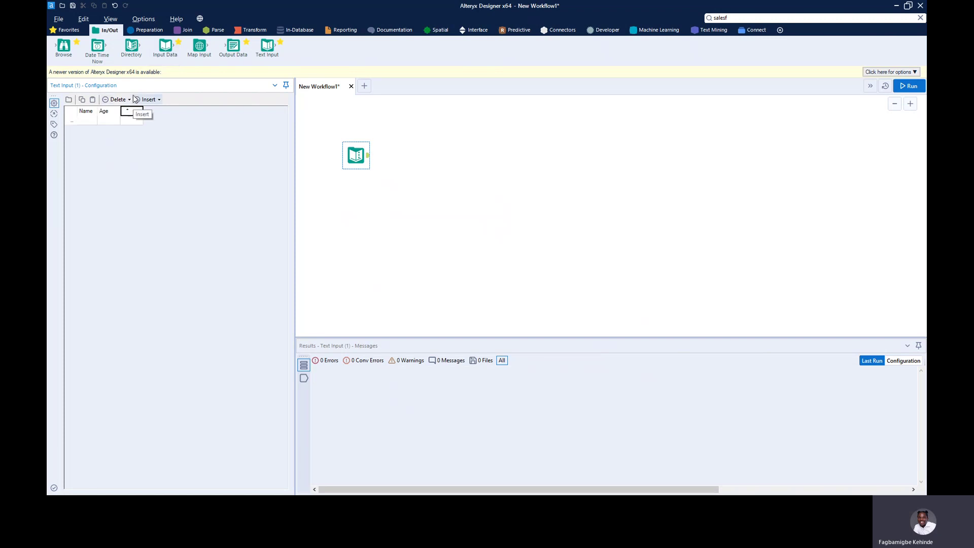
text(Car)
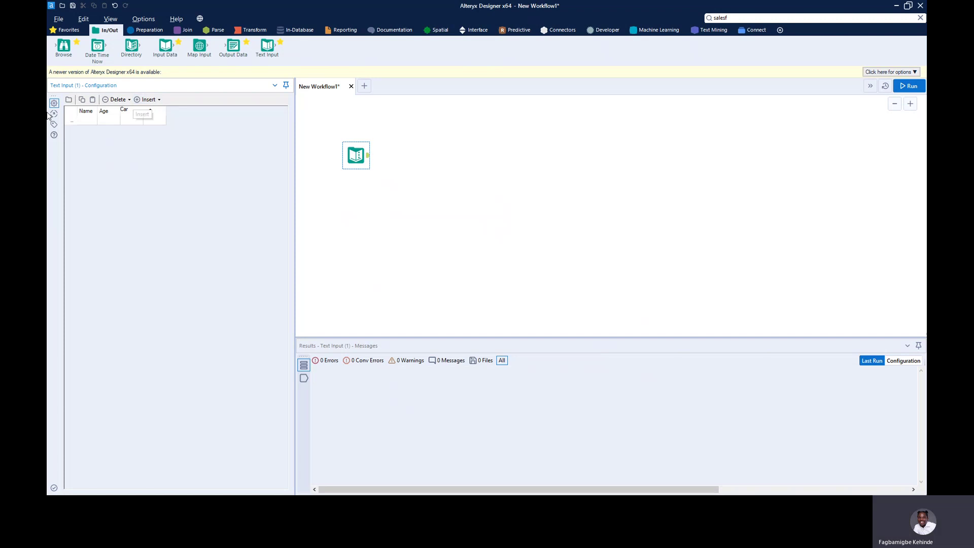
- Enter a sample first name in each of the first two rows of the Name column
click(72, 122)
click(90, 122)
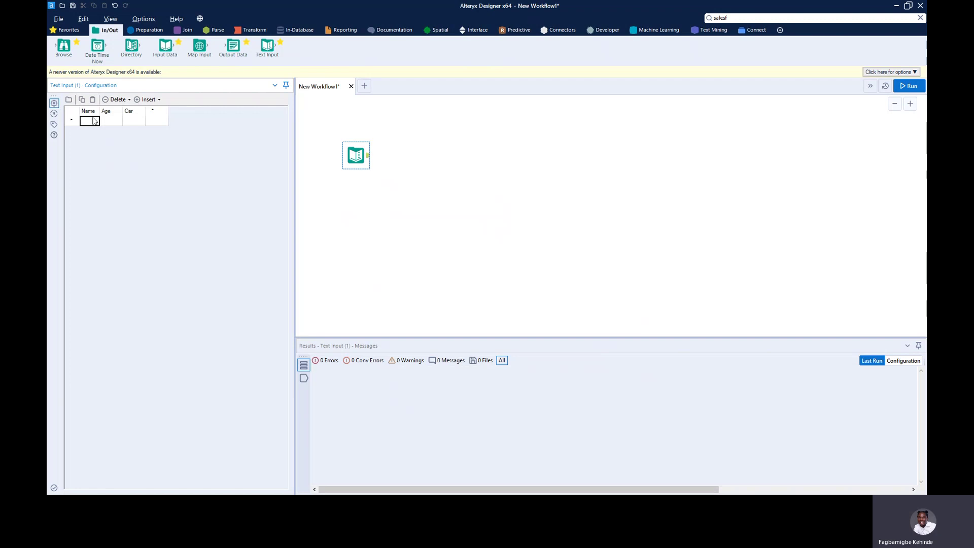
text(John)
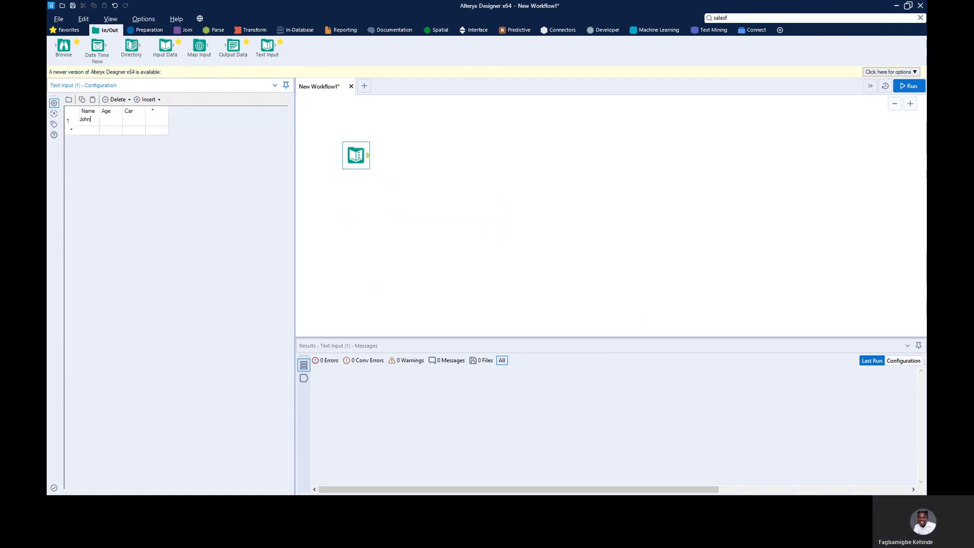
key(Return)
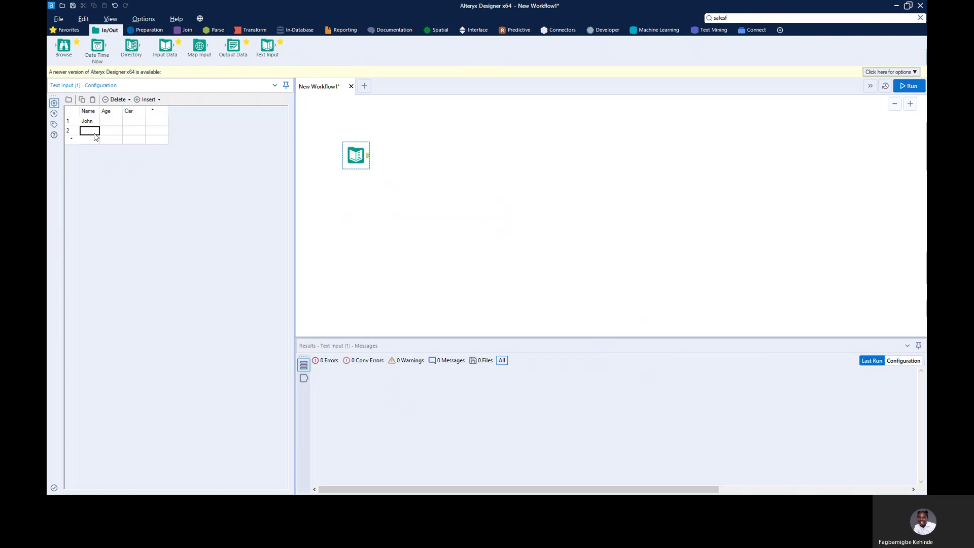
text(Fred)
- Fill the Age column with 45 in row 1 and 30 in row 2
click(112, 122)
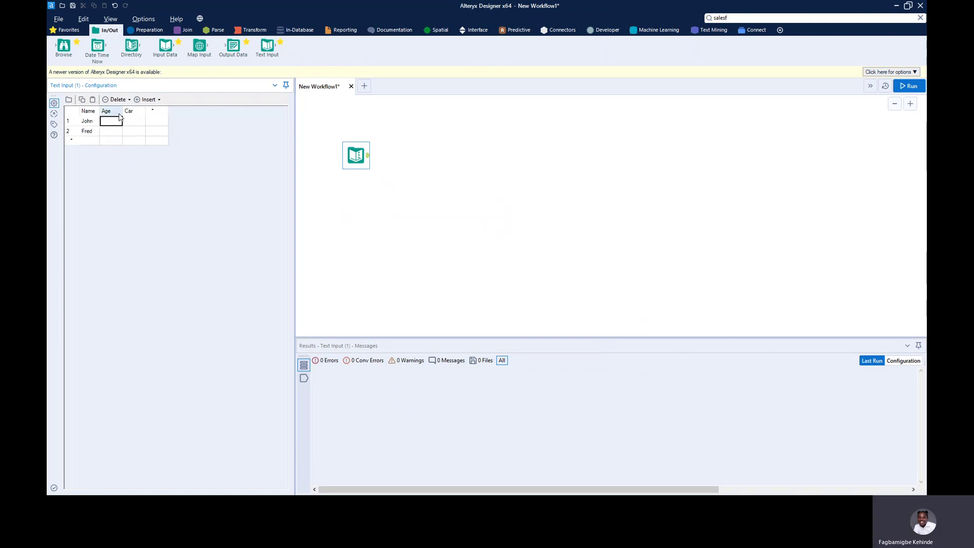
text(45)
click(109, 133)
text(30)
- Fill the Car column with Benz in row 1 and Ford in row 2
click(135, 120)
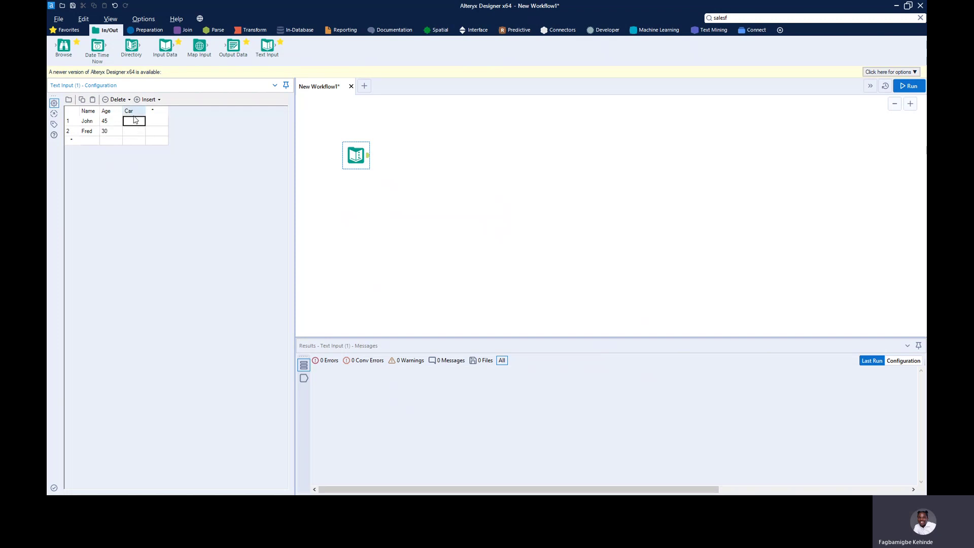
text(Benz)
click(122, 76)
click(132, 133)
text(Ford)
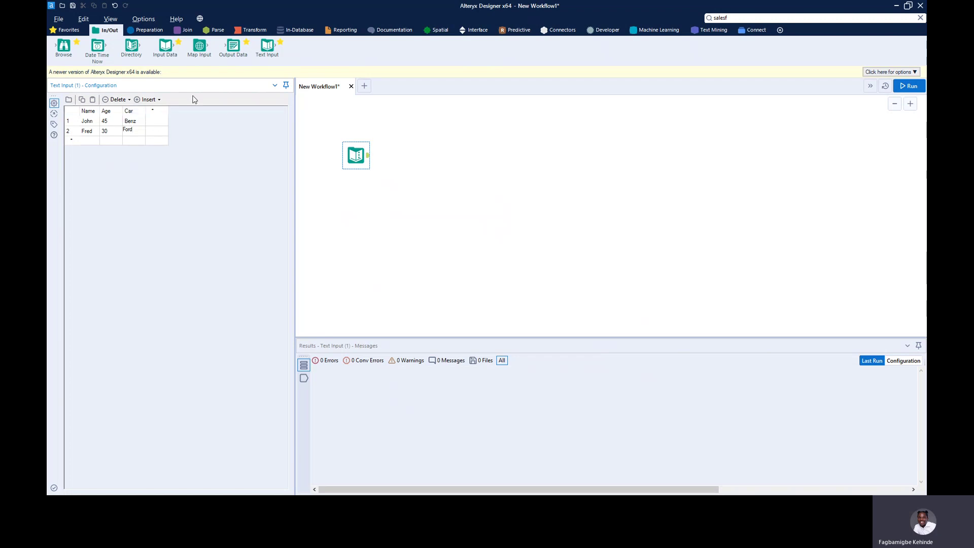
- Connect a Browse tool to the Text Input tool's output and run the workflow
drag(64, 48, 415, 163)
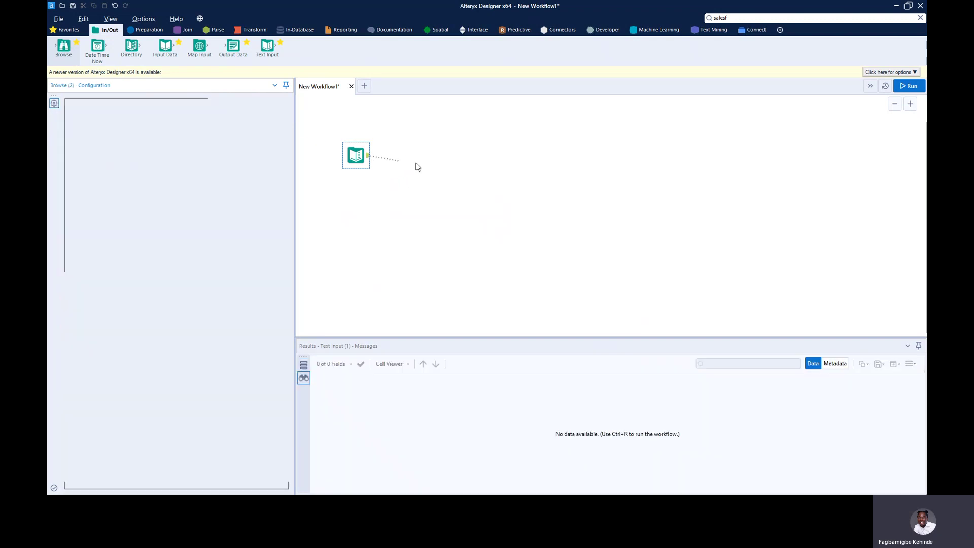
click(909, 87)
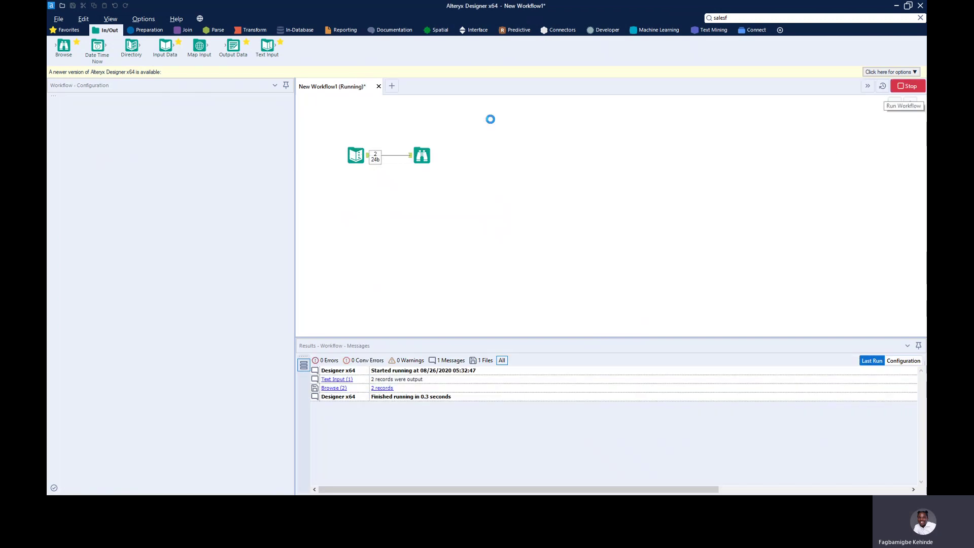
- Examine the Browse tool's data profile, including the Age field's statistics, and the Text Input tool's source table
click(423, 153)
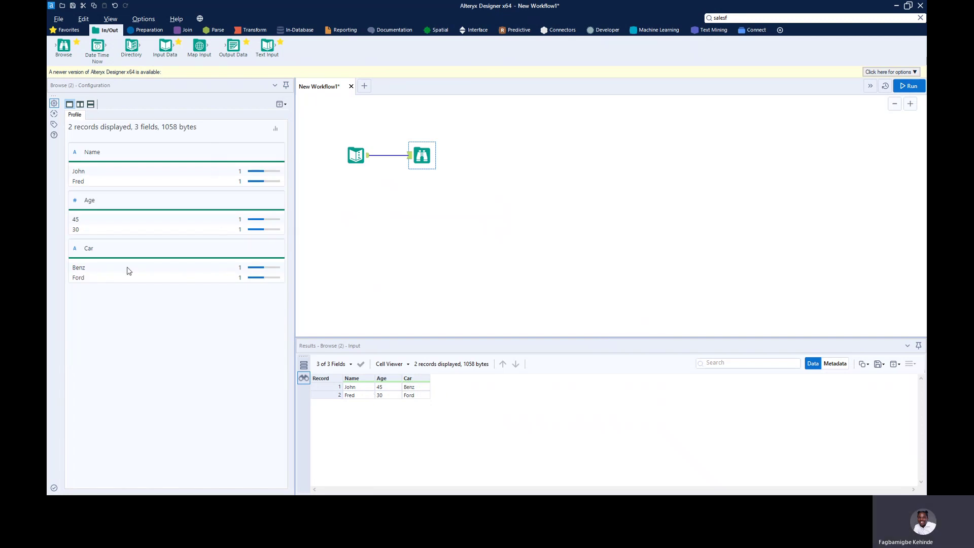
click(386, 379)
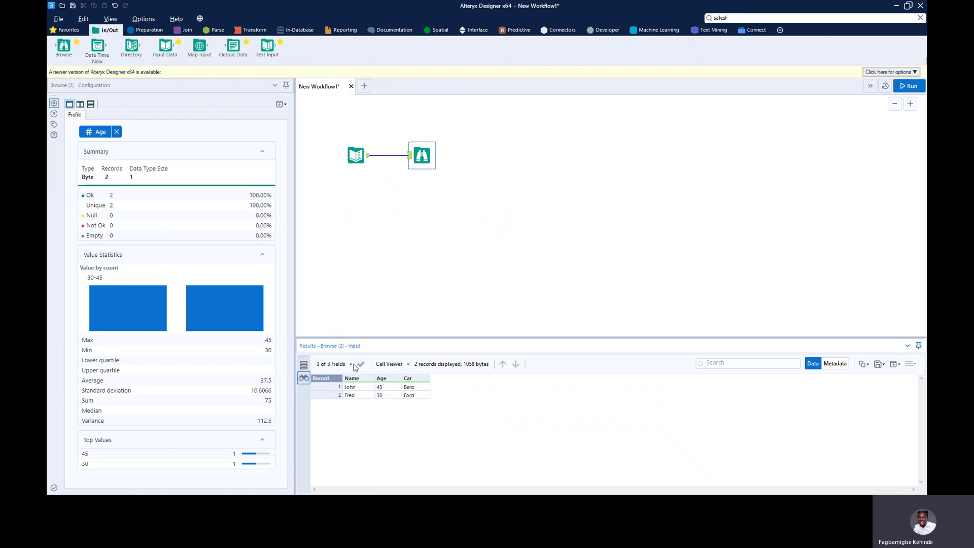
click(363, 157)
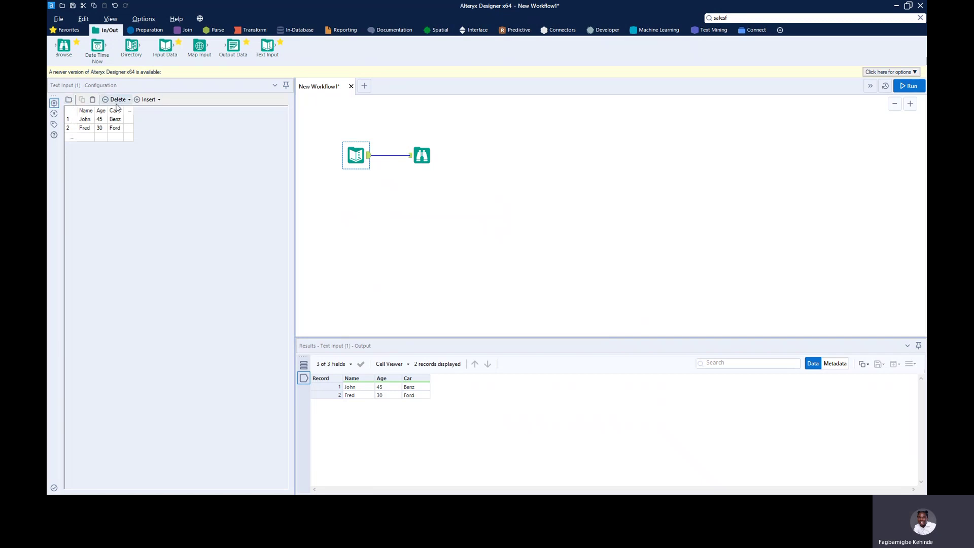
- Add a second Text Input tool below the first, and copy the first tool's entire table including its headers
drag(268, 48, 351, 223)
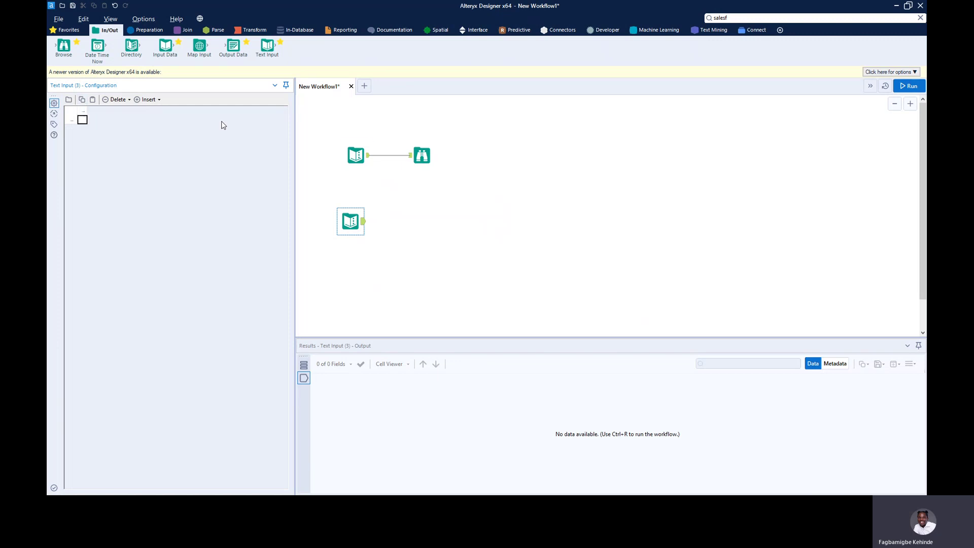
click(356, 155)
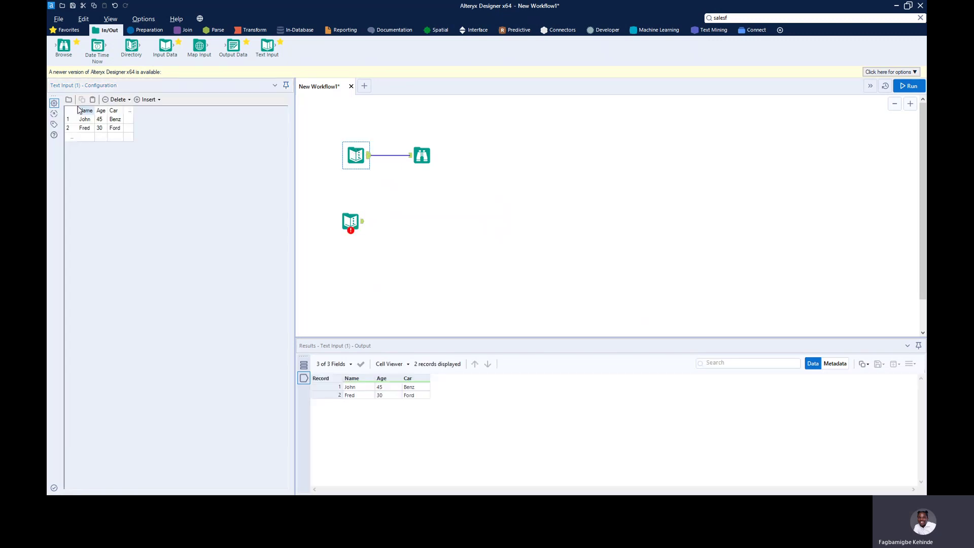
click(85, 112)
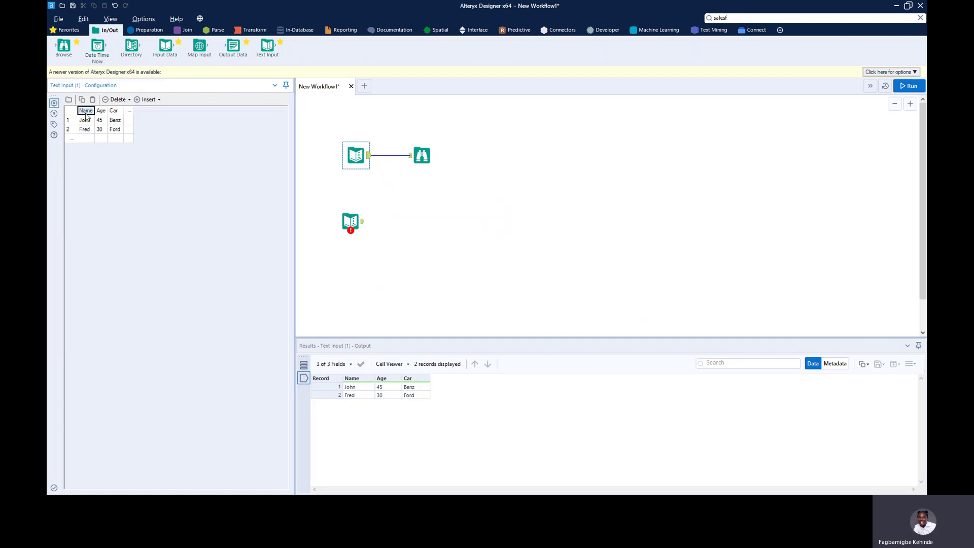
click(118, 131)
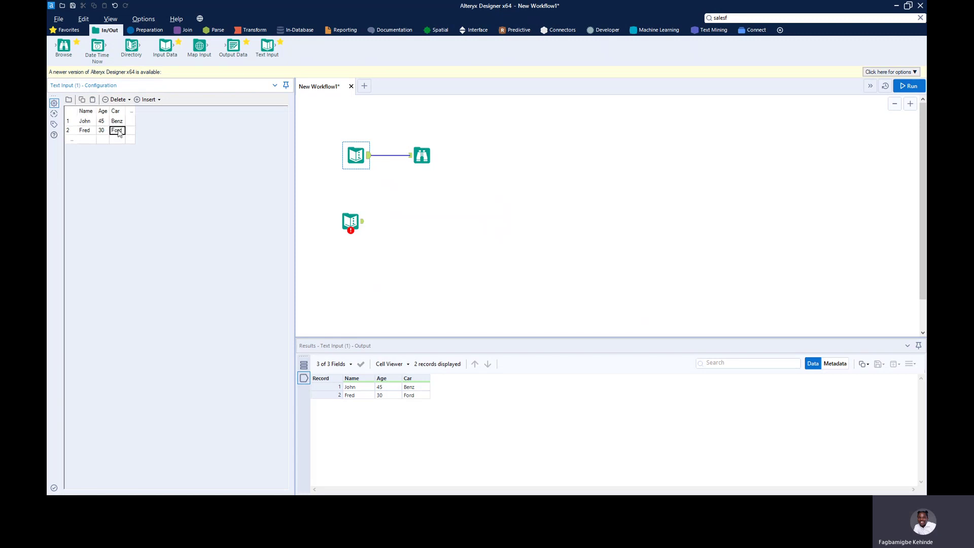
click(73, 114)
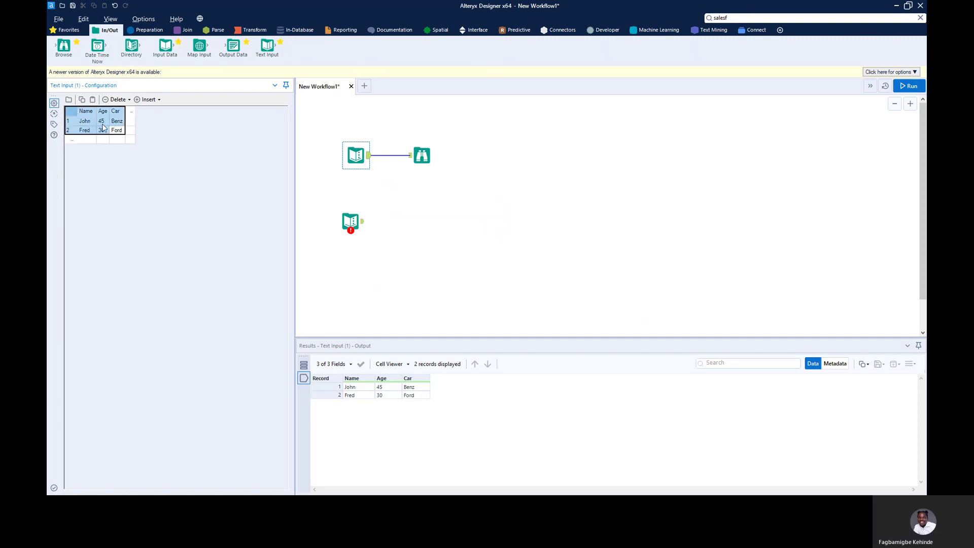
click(81, 100)
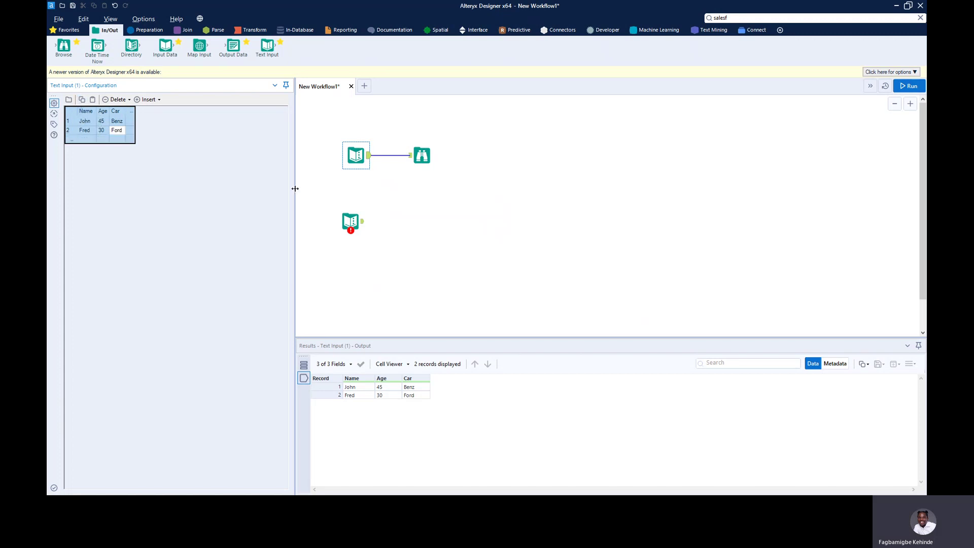
- Switch to the Employee workbook in Excel and paste the copied Text Input table at cell A15
key(alt+Tab)
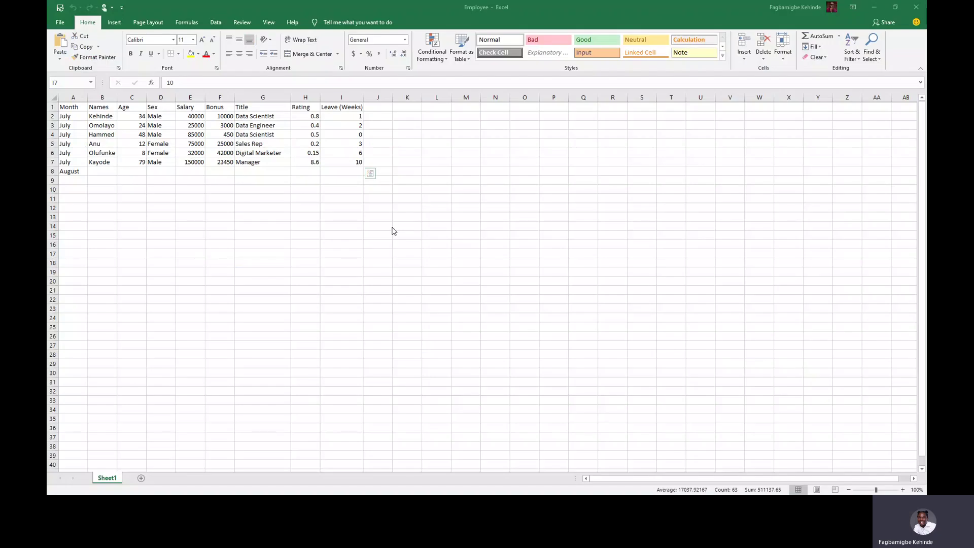
click(75, 236)
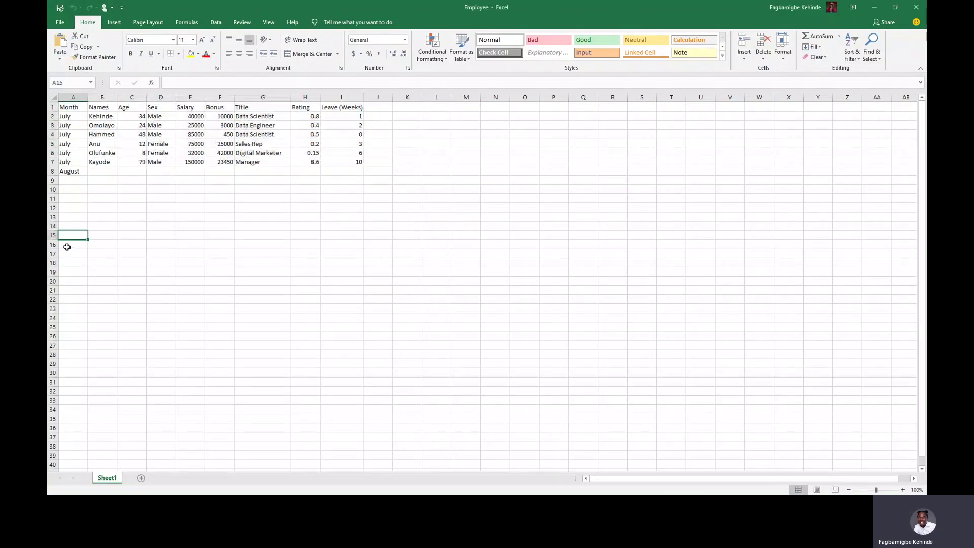
right_click(77, 236)
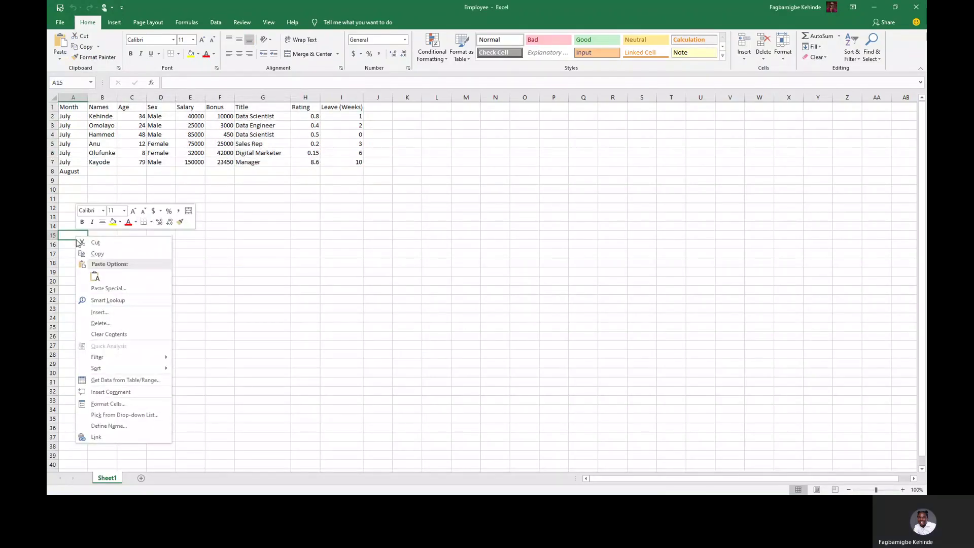
click(94, 277)
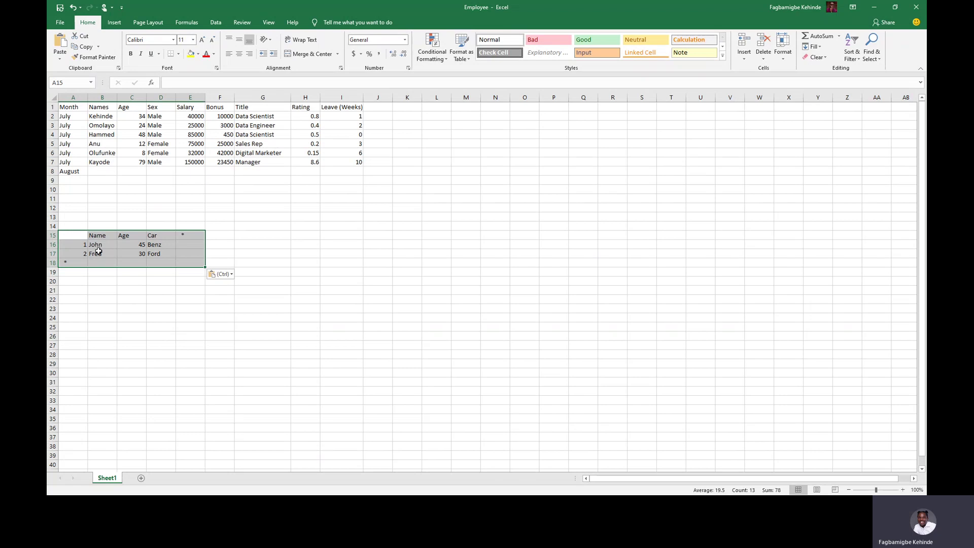
key(alt+Tab)
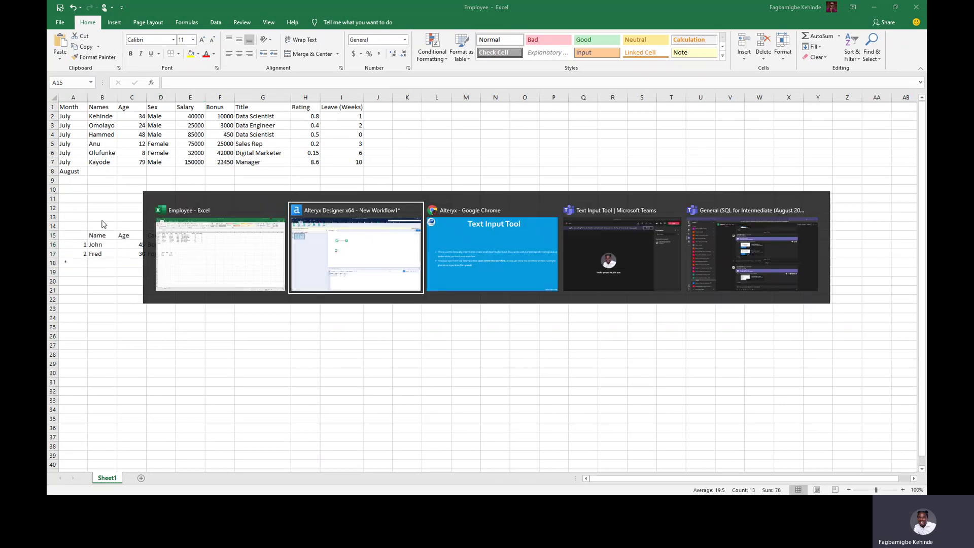
key(alt+Tab)
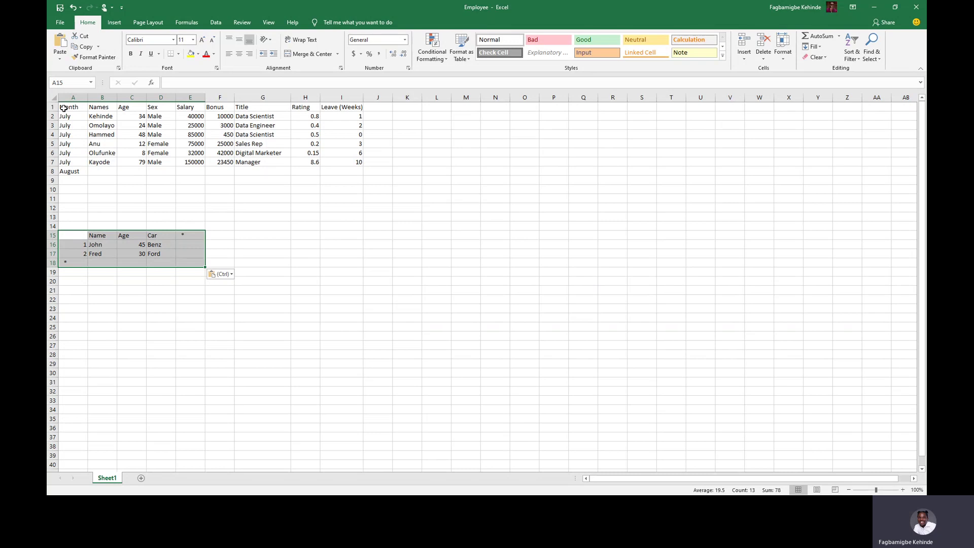
- Copy the employee table in cells A1:I7, including its header row
drag(64, 108, 355, 164)
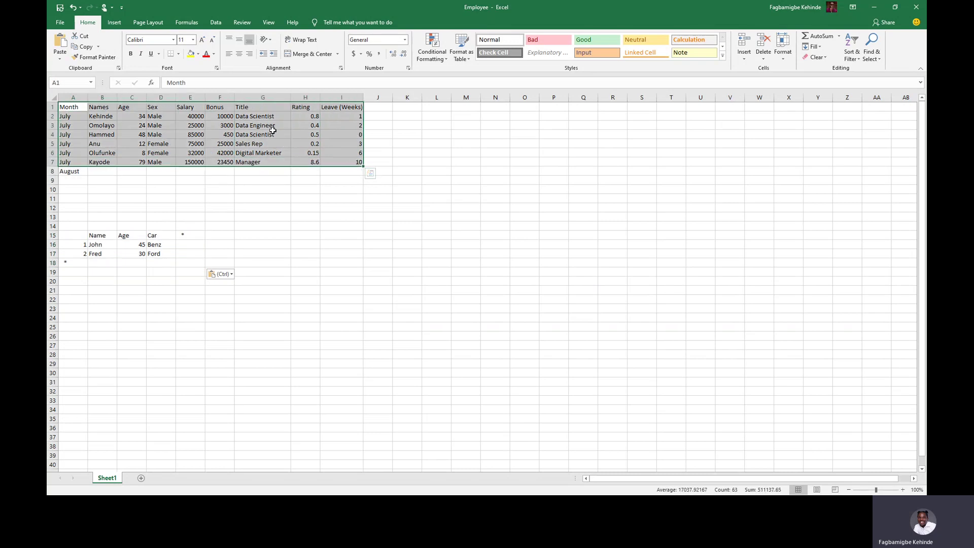
right_click(310, 124)
click(309, 145)
- Switch to Alteryx Designer and paste the employee table into the first data cell of the second Text Input tool
key(alt+Tab)
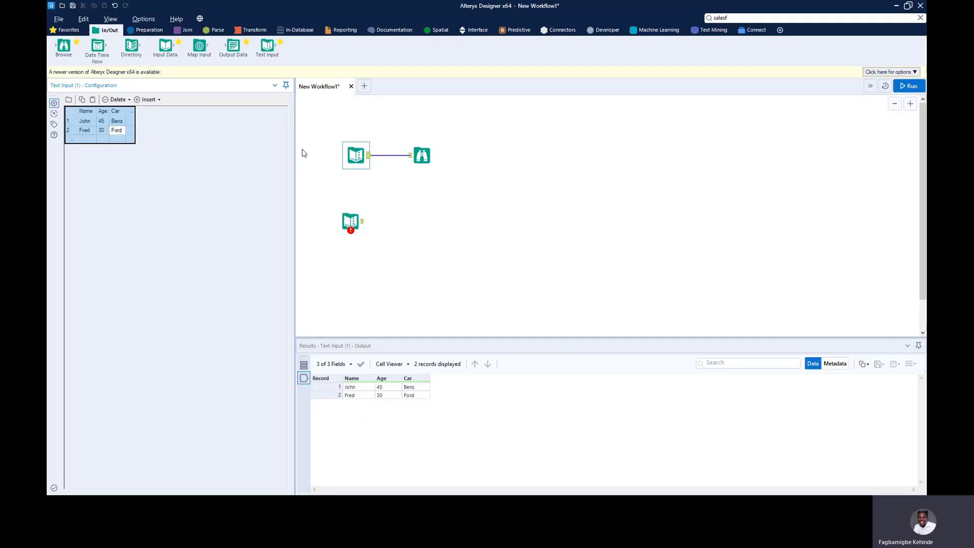
click(350, 221)
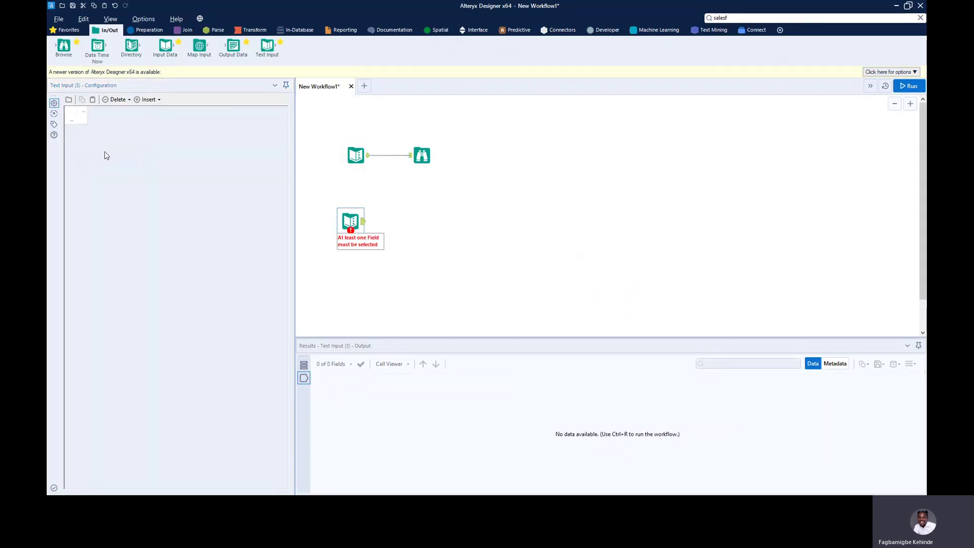
click(82, 121)
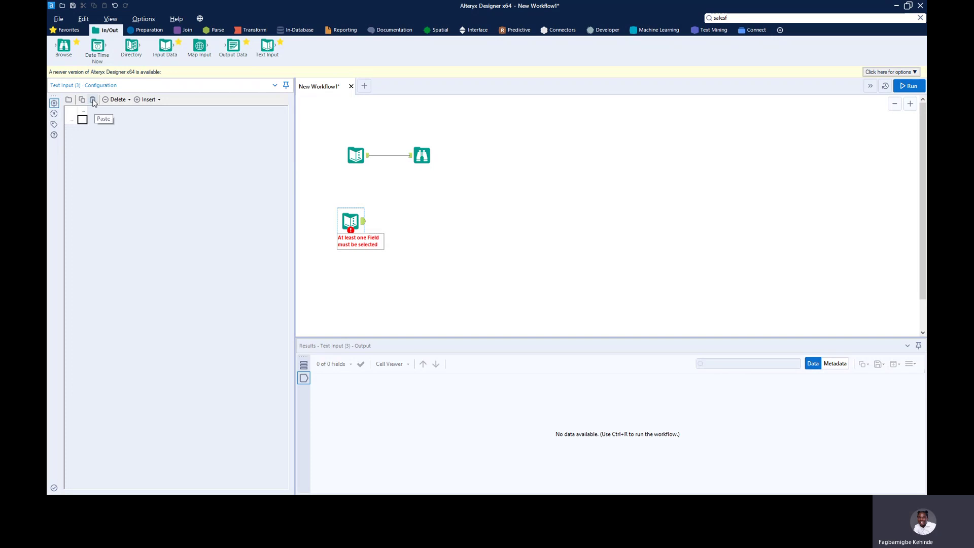
click(93, 100)
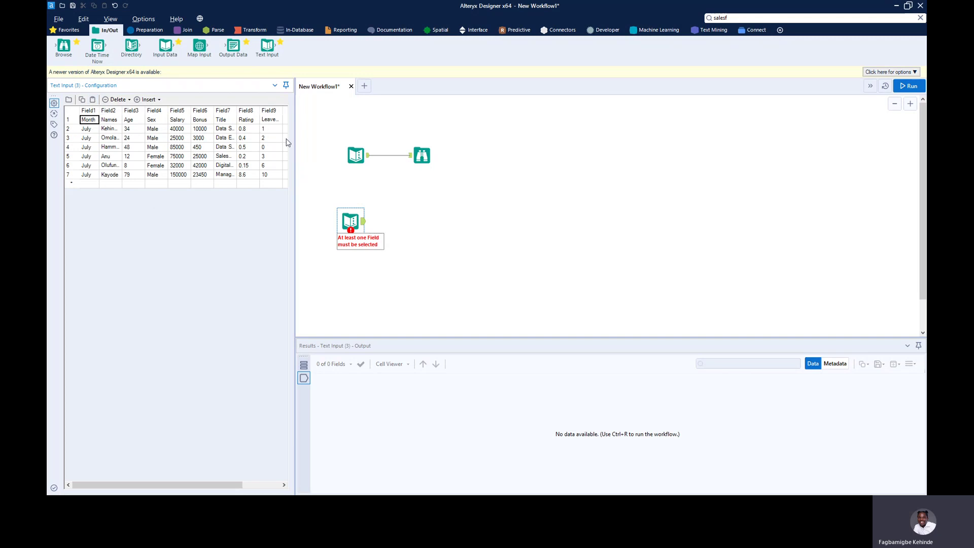
- Compare the header row of the employee table in Excel with the first row pasted into the Alteryx Designer Text Input tool
key(alt+Tab)
key(ctrl+a)
key(ctrl+c)
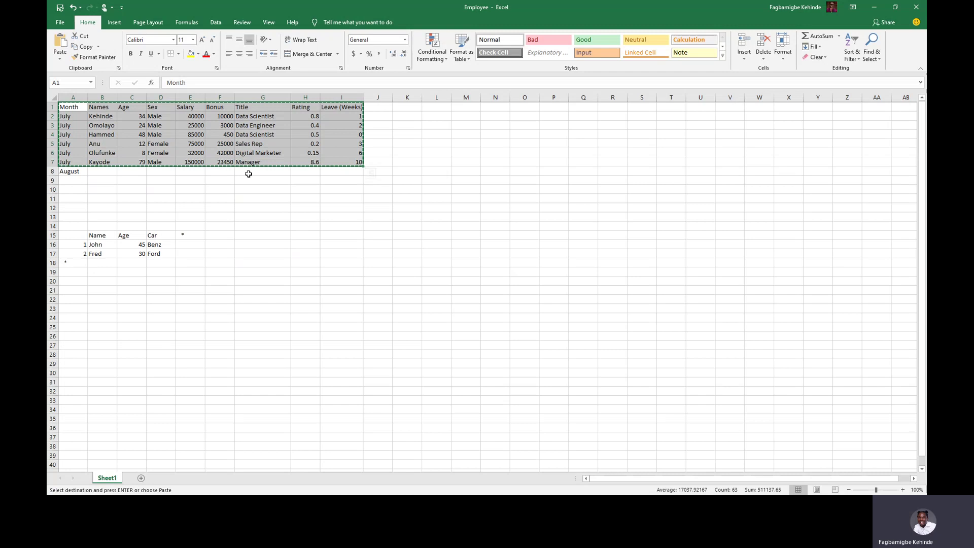
click(84, 112)
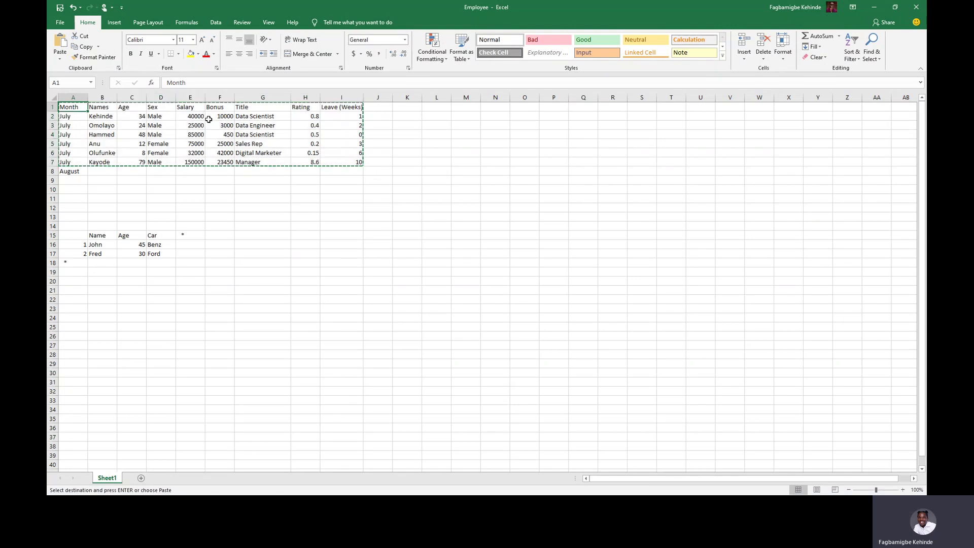
key(alt+Tab)
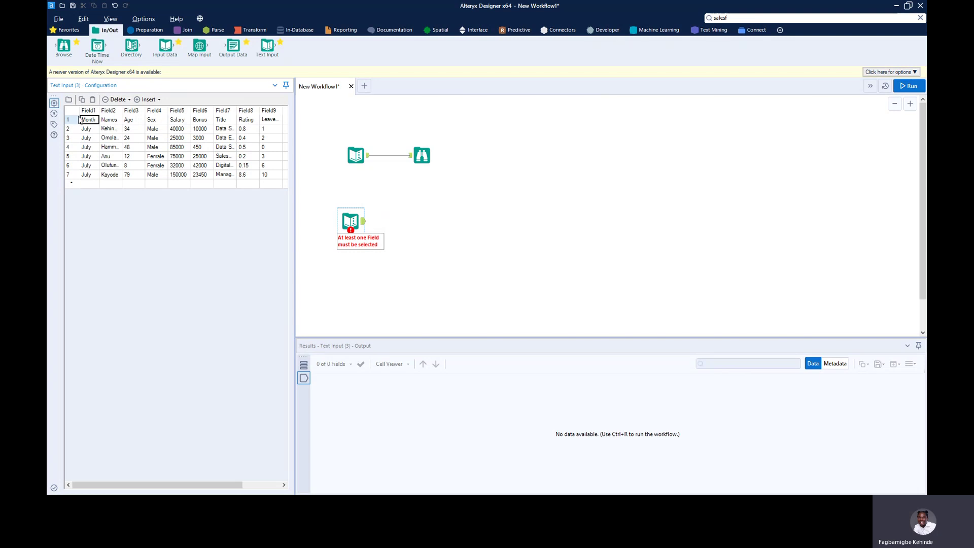
click(95, 119)
- Replace the second Text Input tool with a new one and paste the employee table starting at its header cell
drag(356, 218, 368, 219)
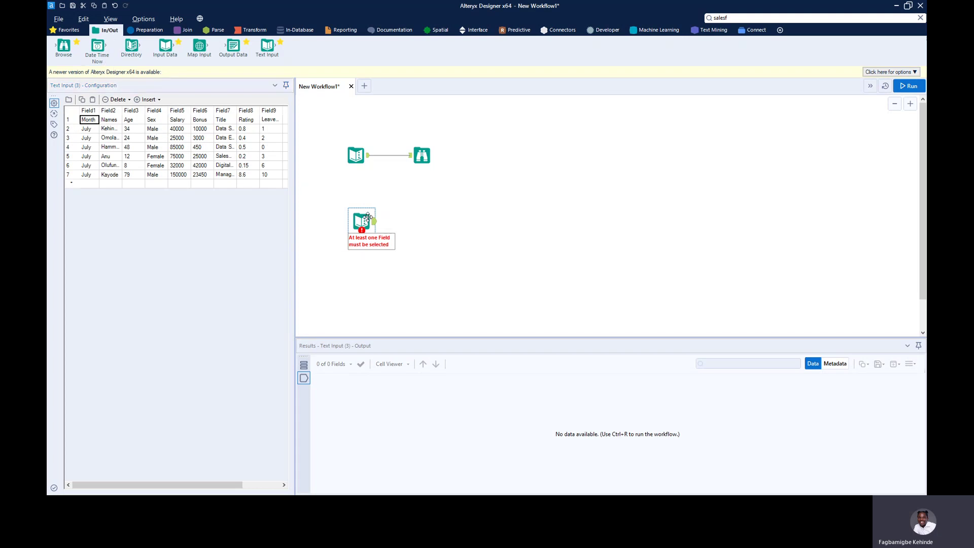
key(Delete)
drag(267, 46, 357, 209)
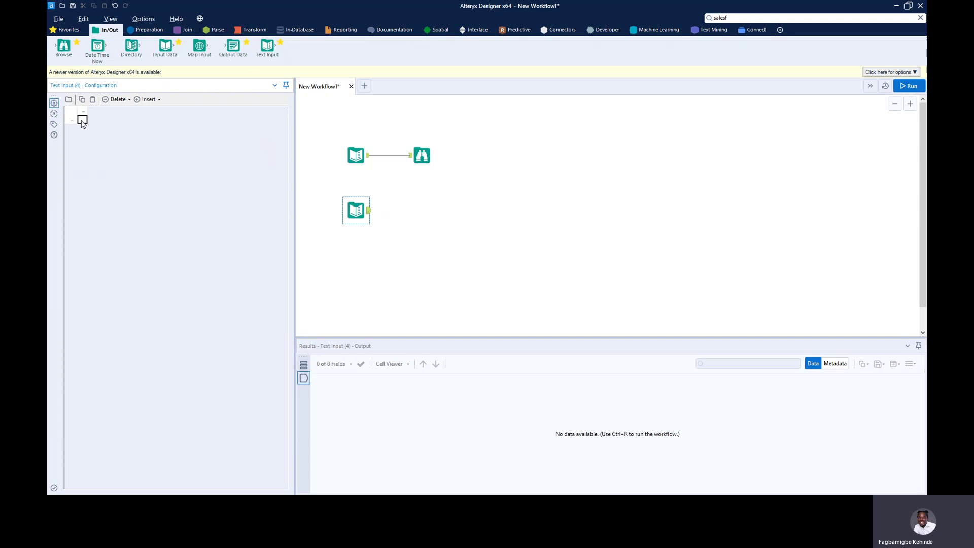
click(82, 110)
click(92, 99)
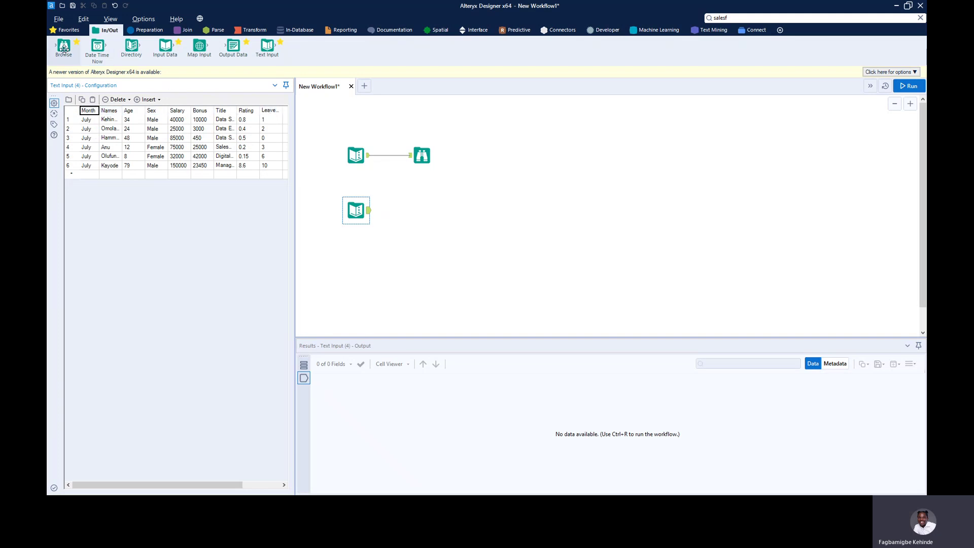
- Connect a Browse tool to the new Text Input tool's output and run the workflow
drag(63, 46, 411, 210)
click(908, 90)
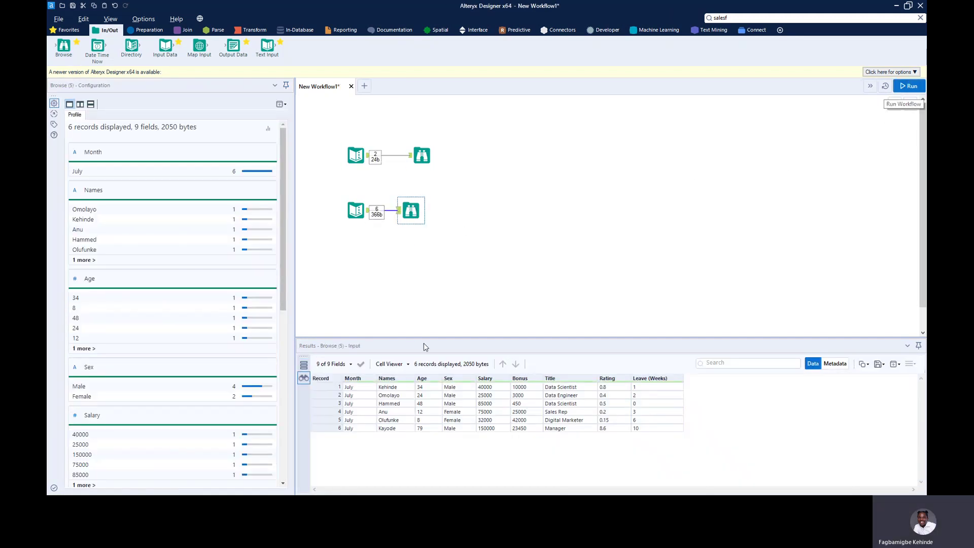
- Delete the header row from the second Text Input tool's employee table
click(369, 215)
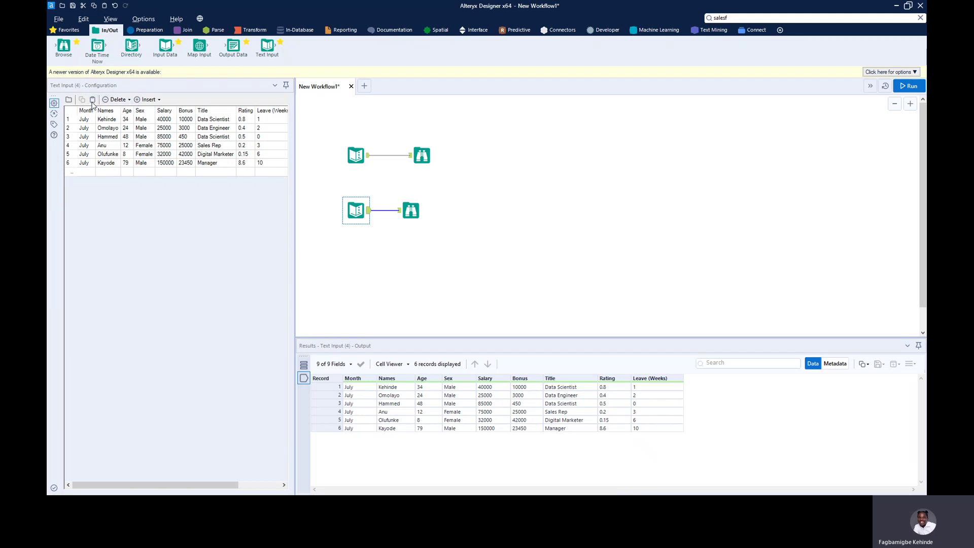
click(130, 100)
click(130, 101)
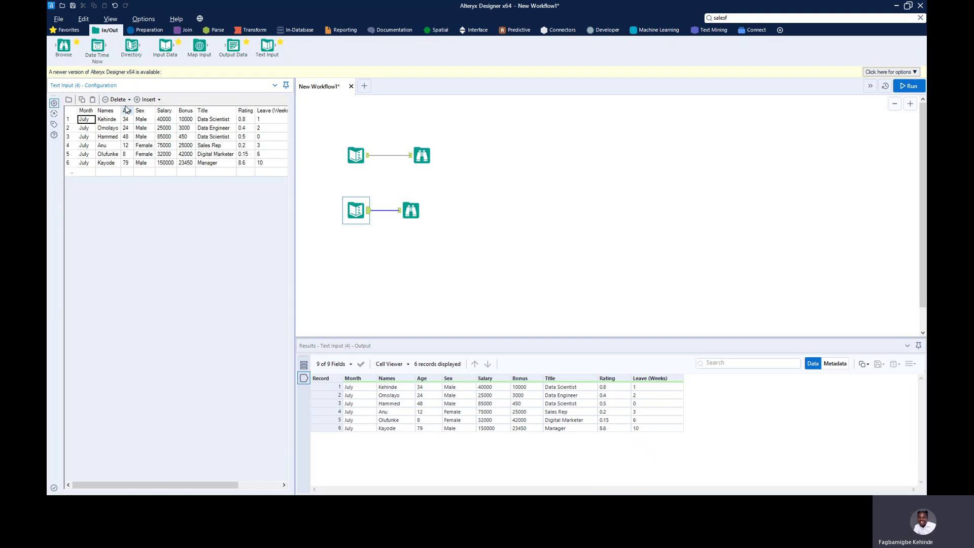
click(130, 100)
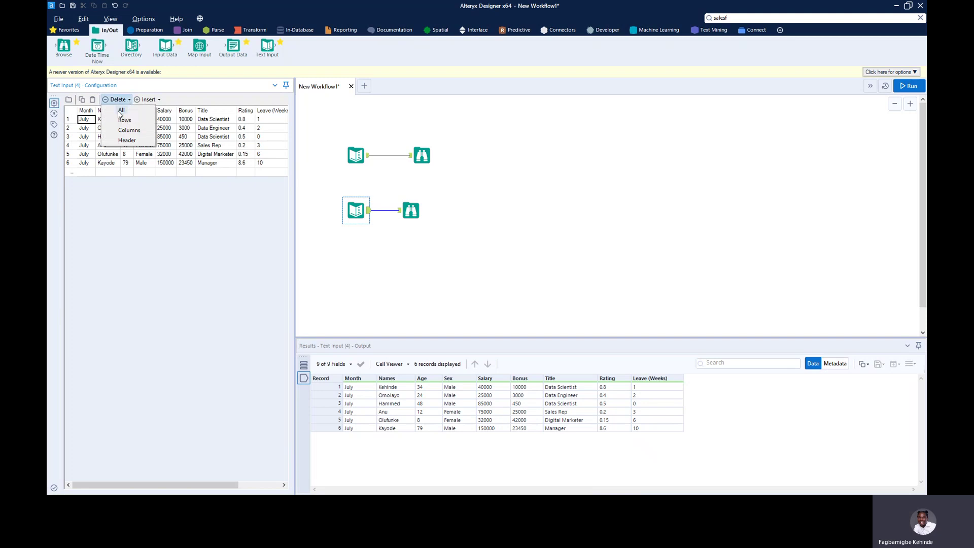
click(127, 140)
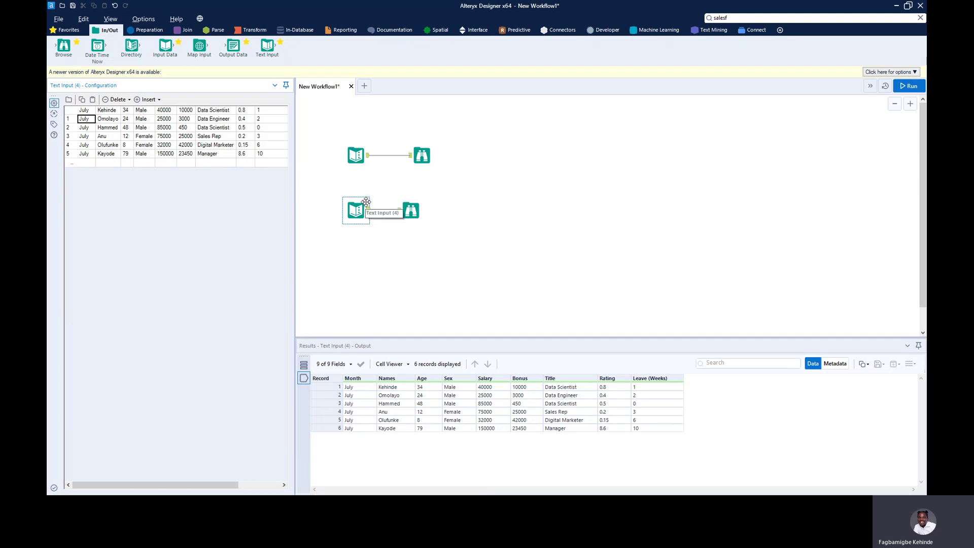
- Undo the header deletion in the second Text Input tool's table
drag(369, 210, 401, 211)
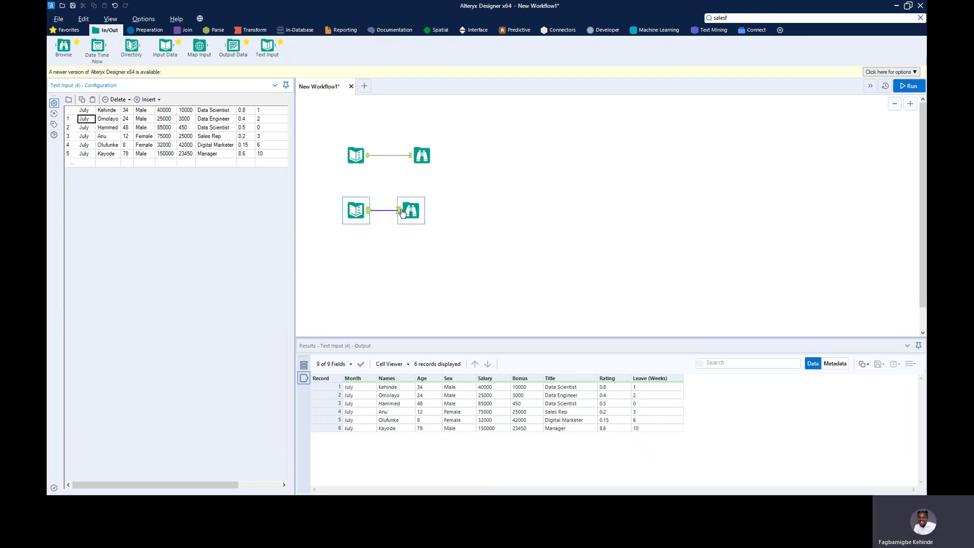
click(358, 210)
key(ctrl+r)
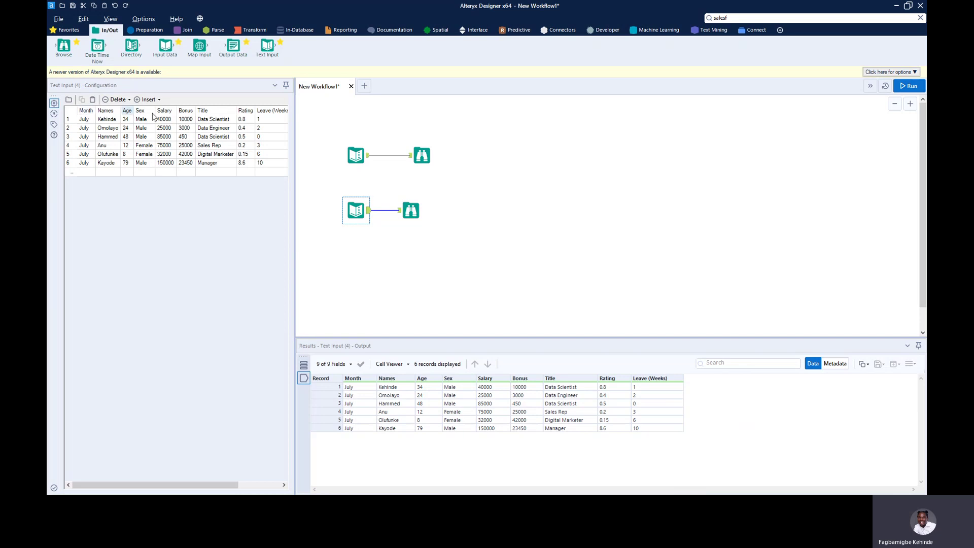
- Delete row 1 from the second Text Input tool's table, and undo back to before its Browse tool was added
click(128, 100)
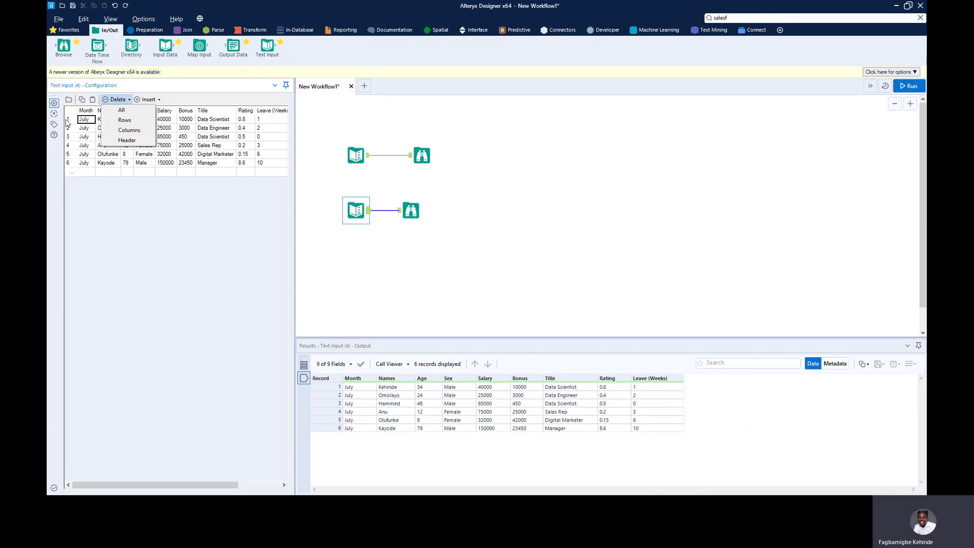
click(124, 121)
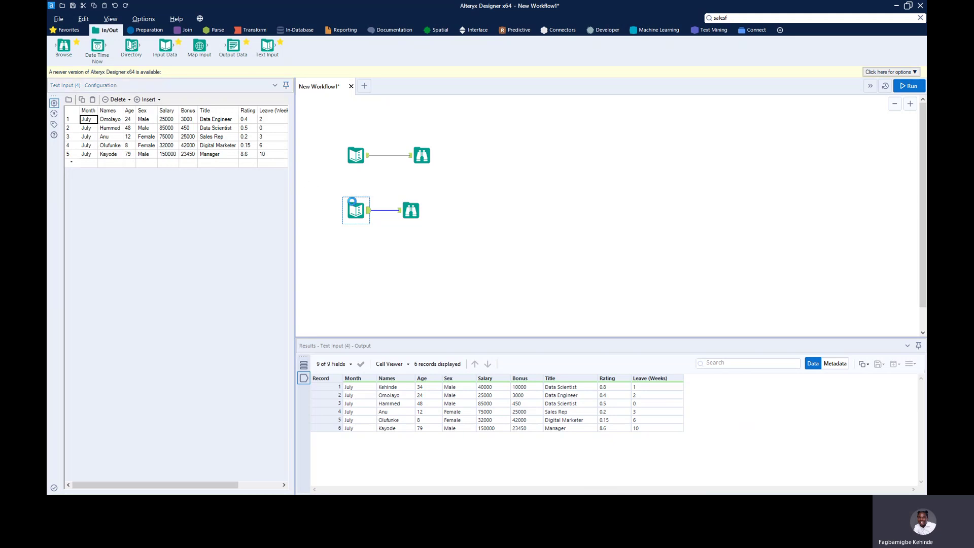
key(ctrl+z)
key(ctrl+z)
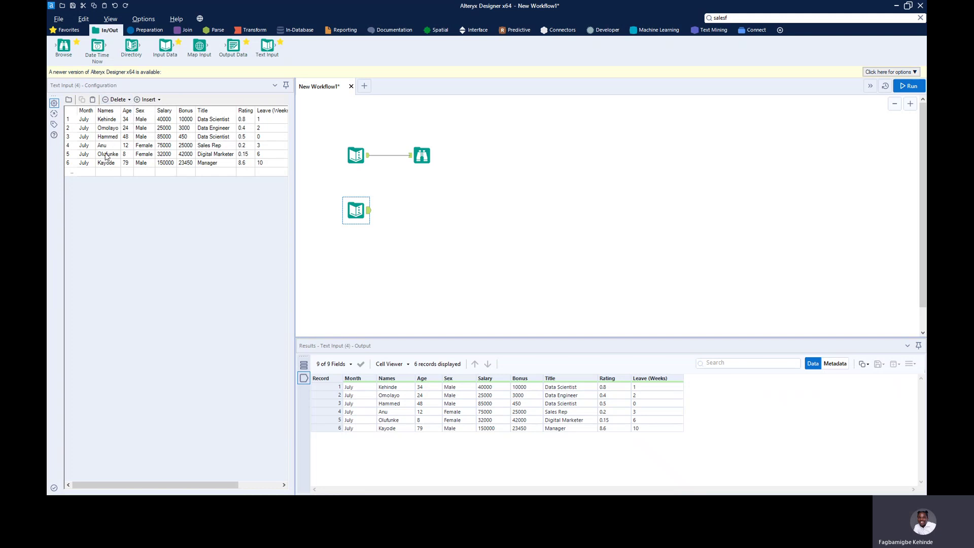
- Delete row 1 of the employee table once more and undo the deletion
click(124, 99)
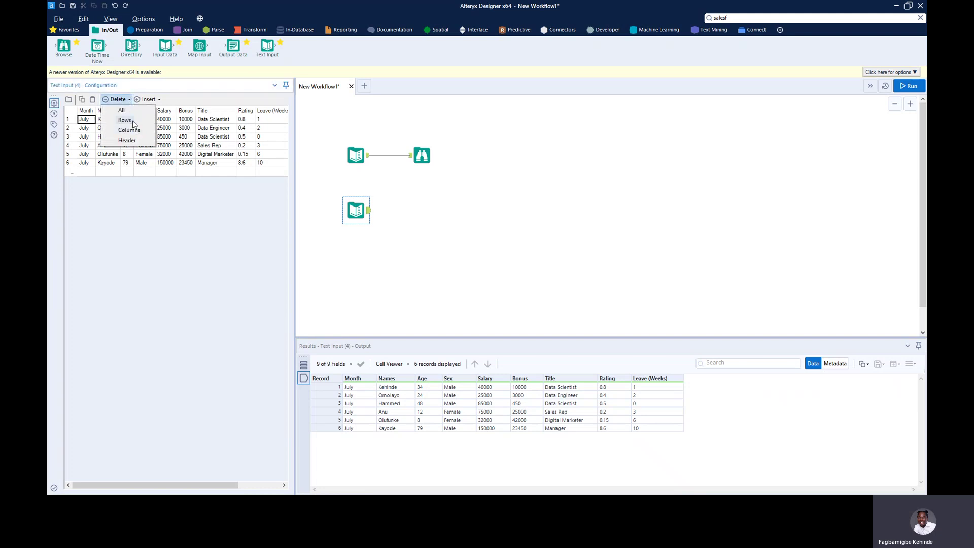
click(134, 121)
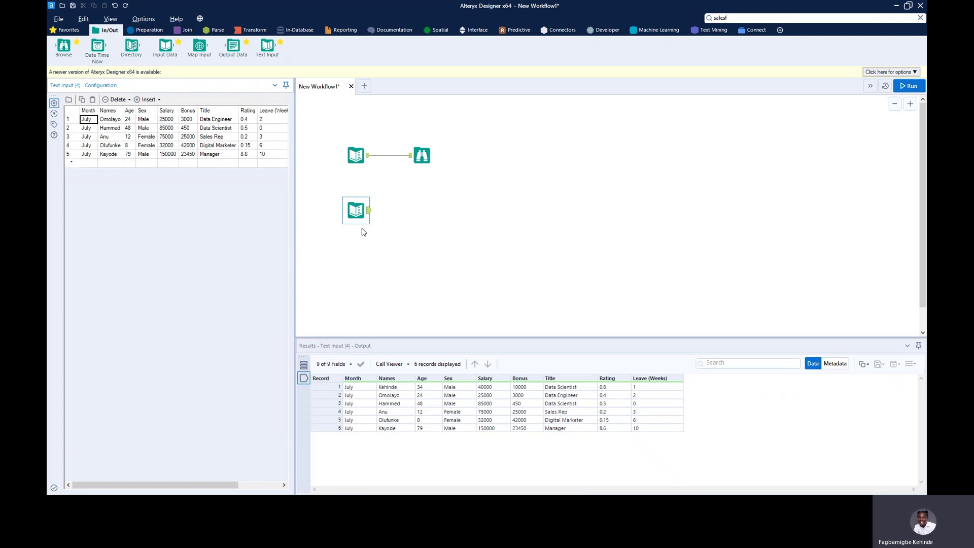
drag(355, 210, 360, 215)
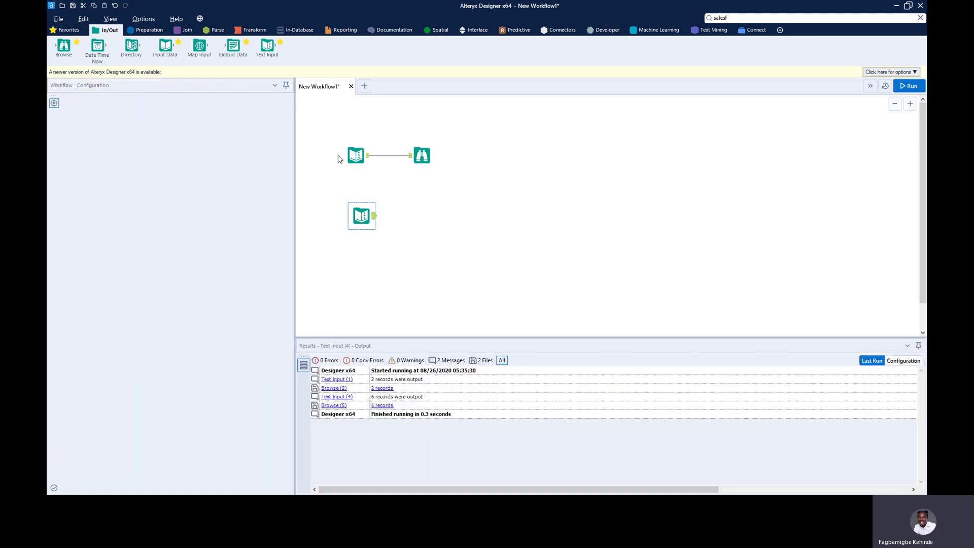
key(ctrl+z)
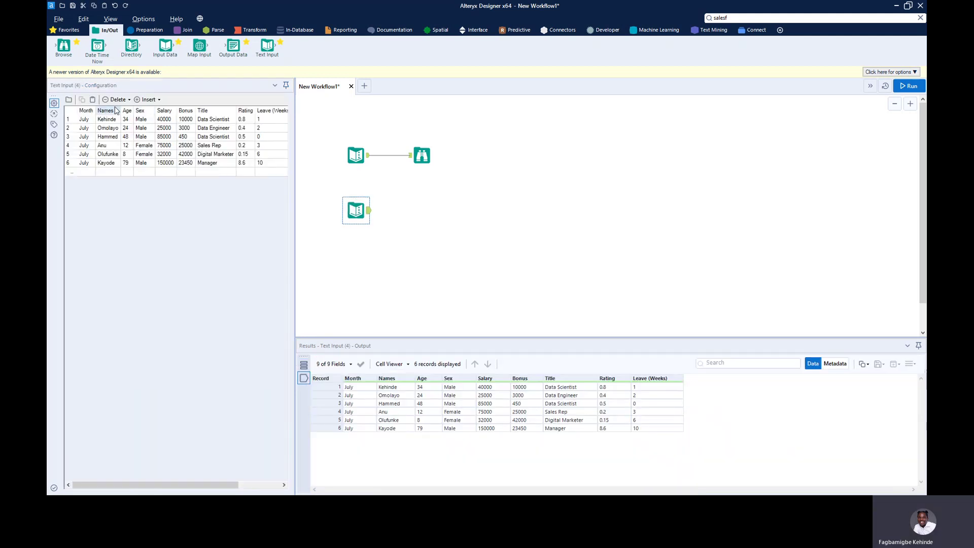
- Delete row 5 from the second Text Input tool's employee table
click(77, 156)
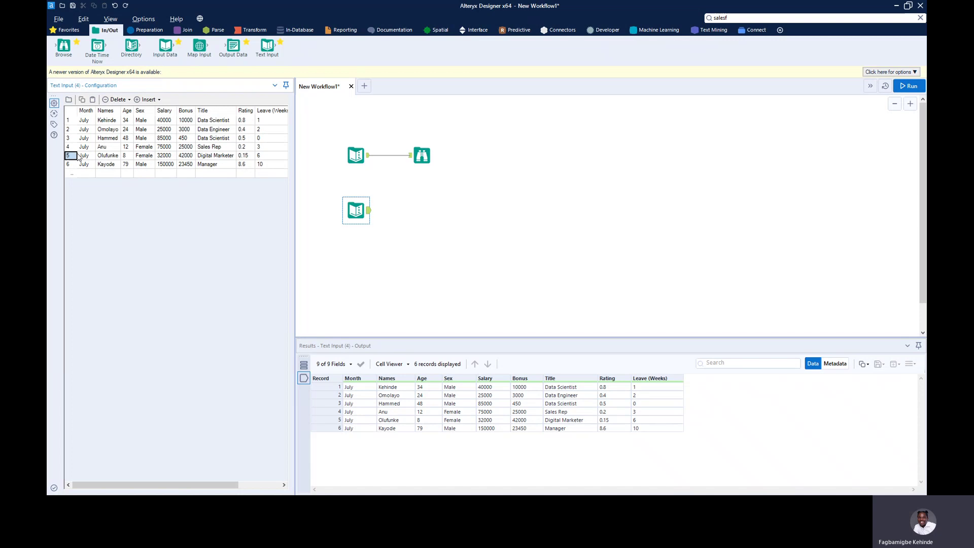
click(127, 100)
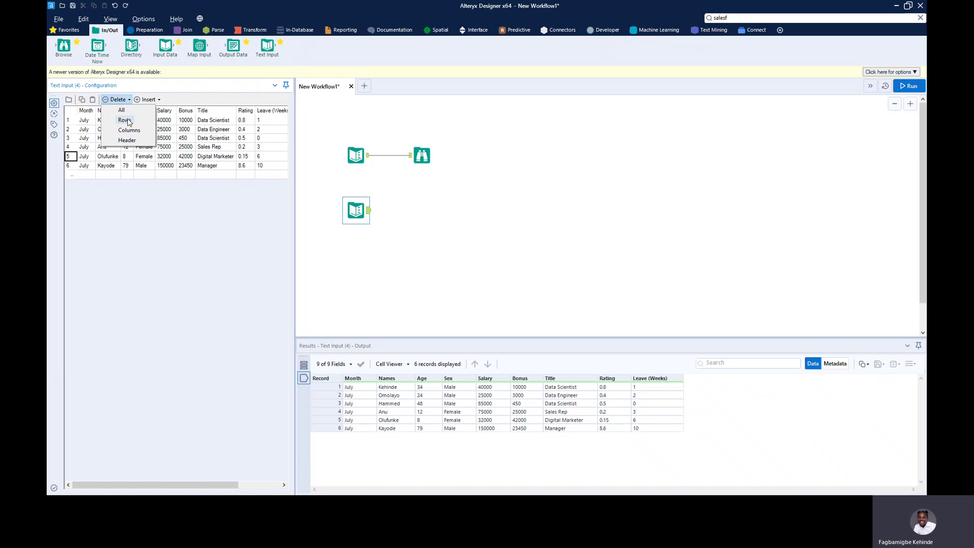
click(127, 123)
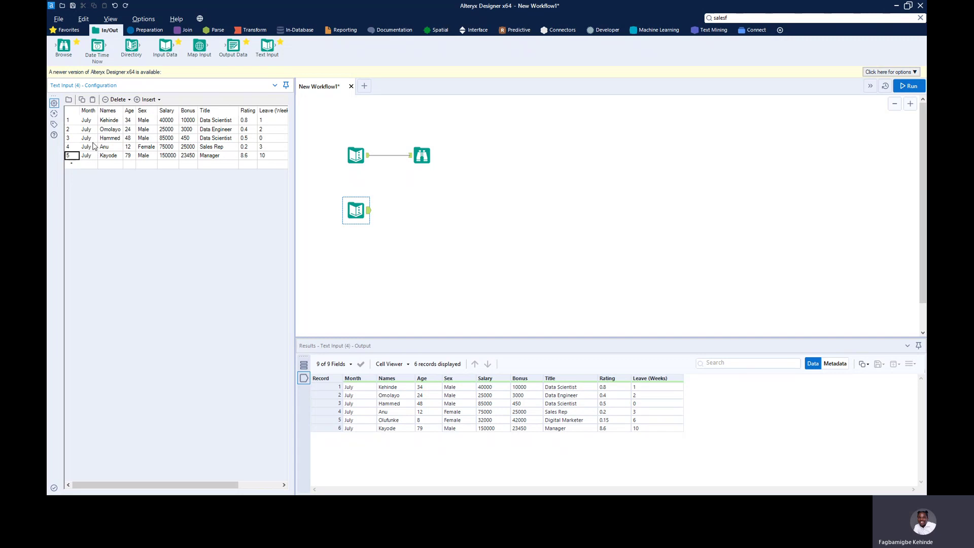
- Delete the Names column from the second Text Input tool's employee table
click(129, 100)
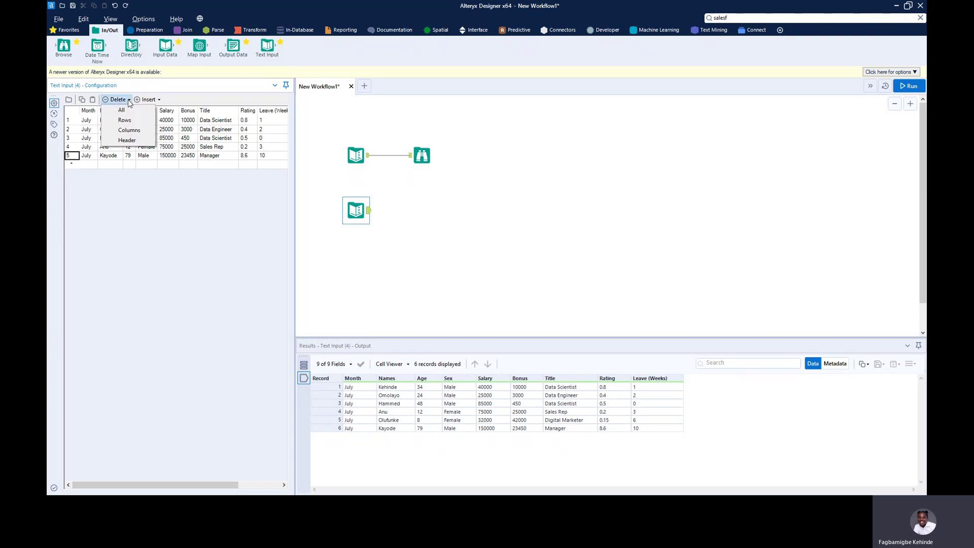
click(177, 108)
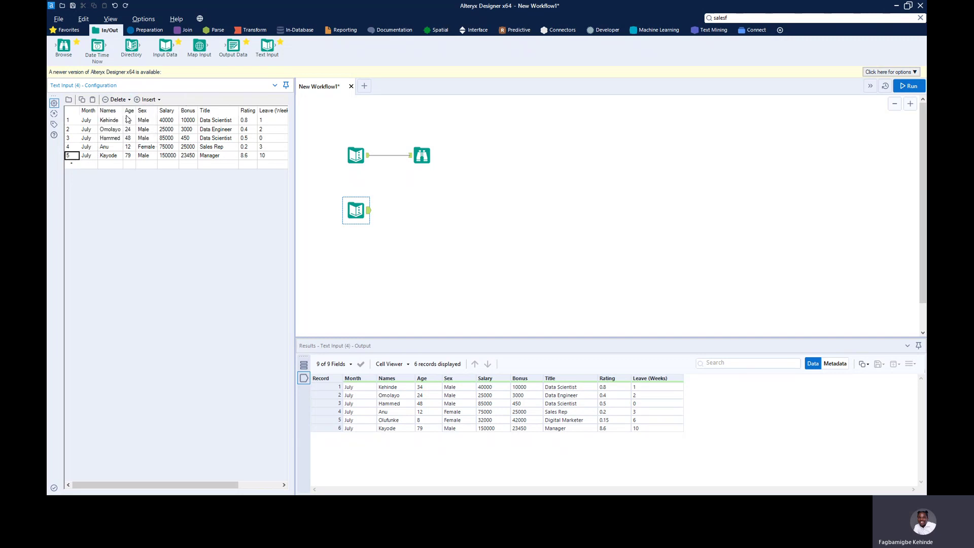
click(108, 111)
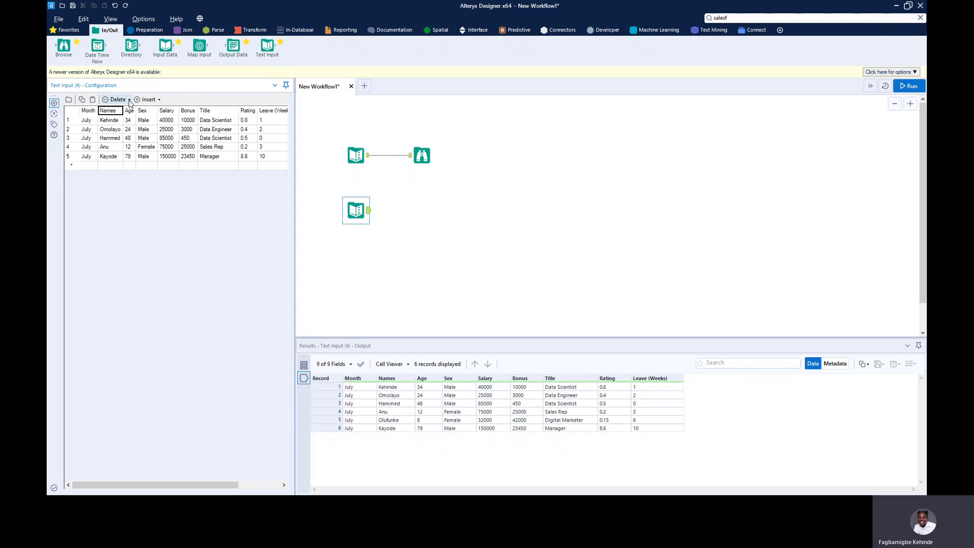
click(118, 99)
click(135, 132)
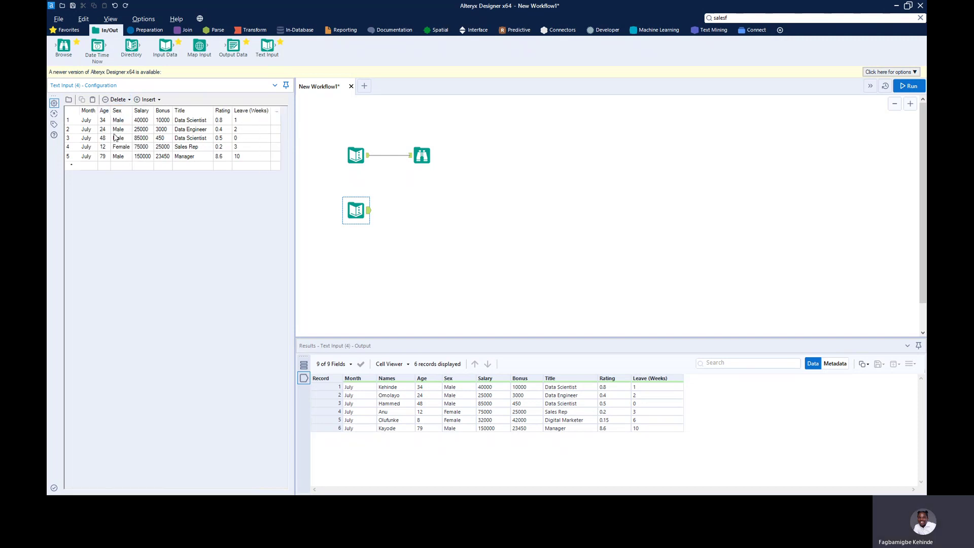
- Delete the Age and Title columns together from the employee table
click(104, 110)
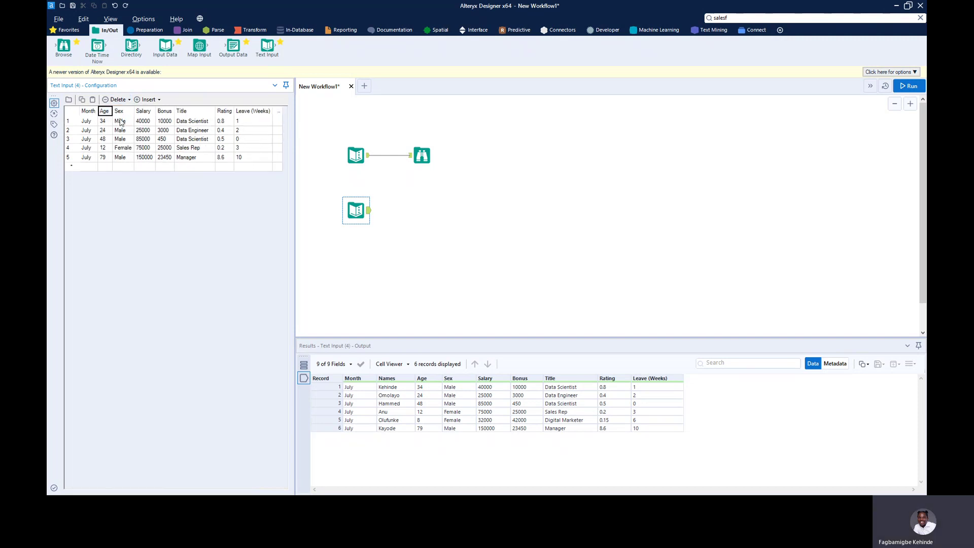
click(186, 112)
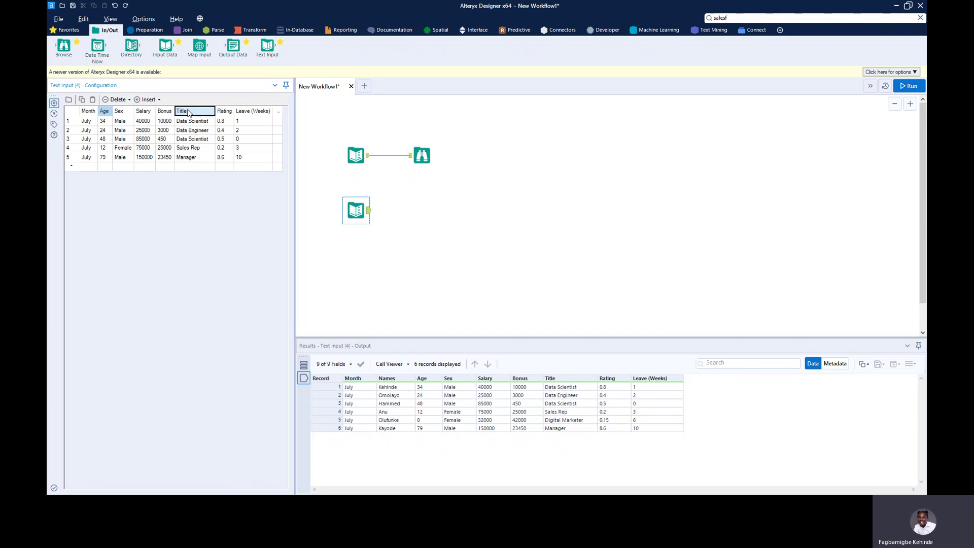
click(104, 113)
click(186, 112)
click(129, 100)
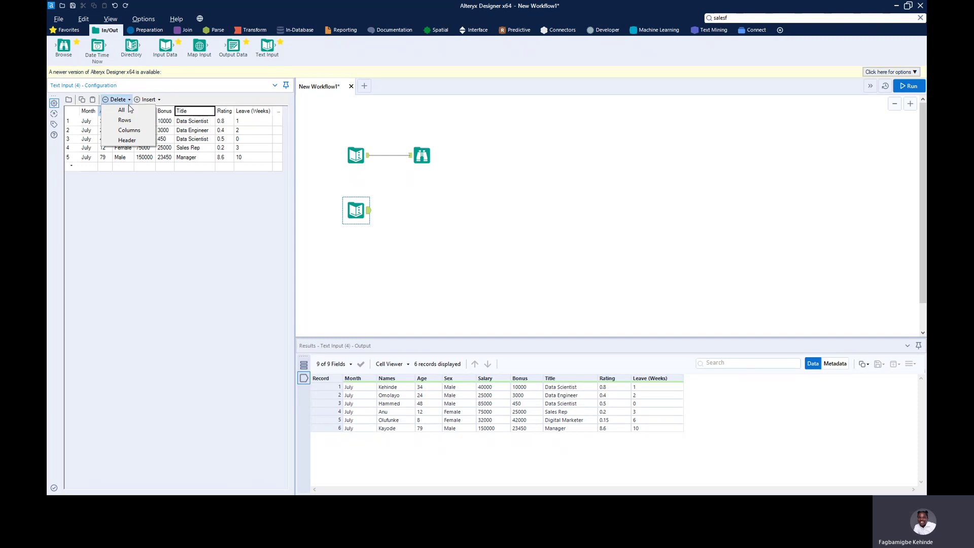
click(129, 130)
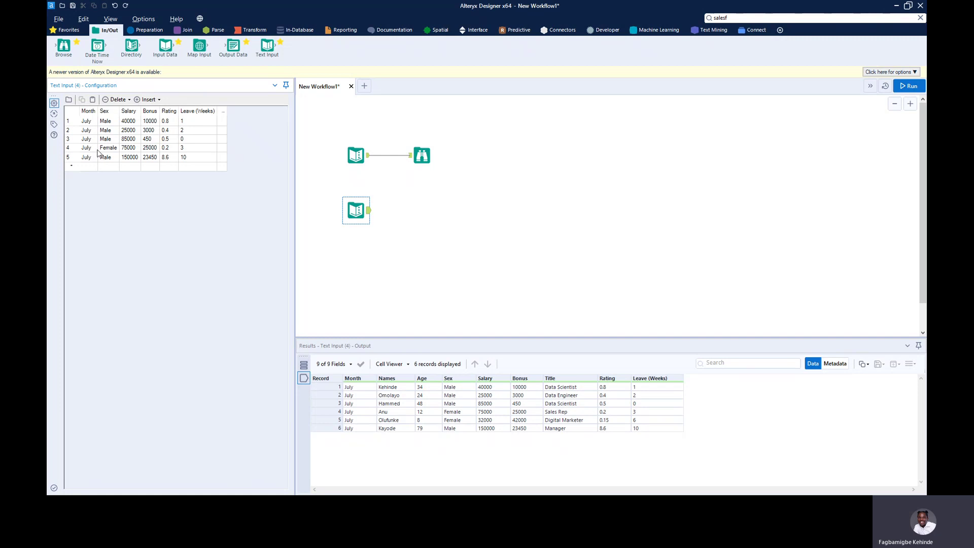
- Delete rows 1 and 5 together from the employee table
click(71, 157)
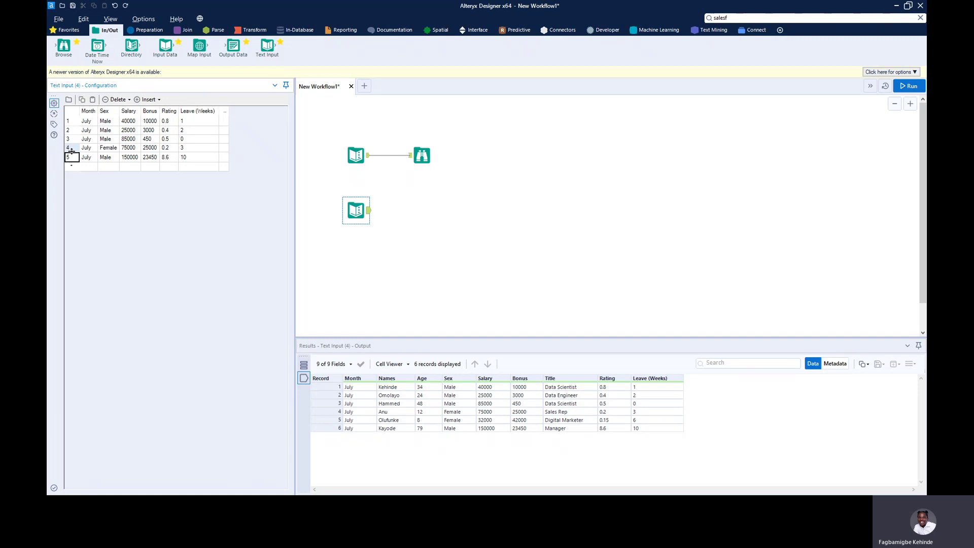
click(70, 121)
click(129, 100)
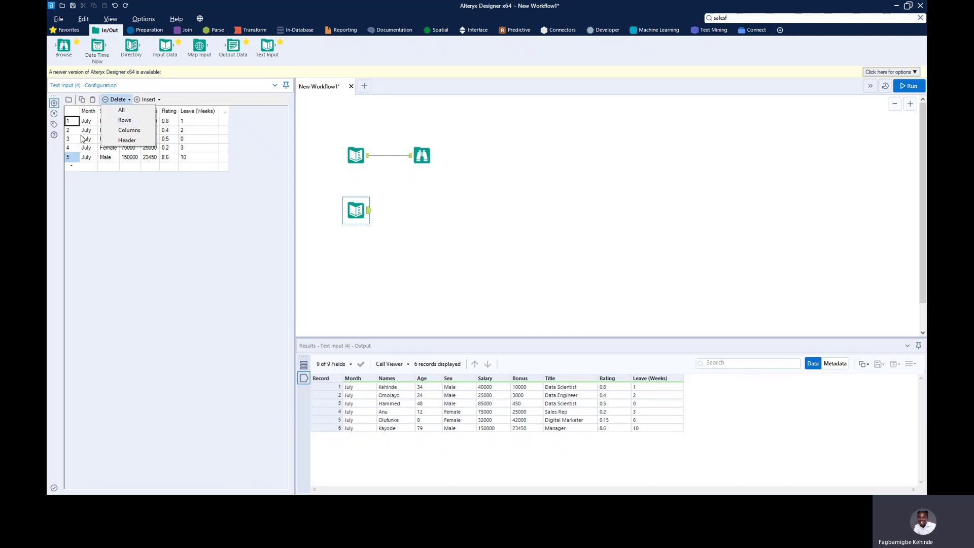
click(131, 123)
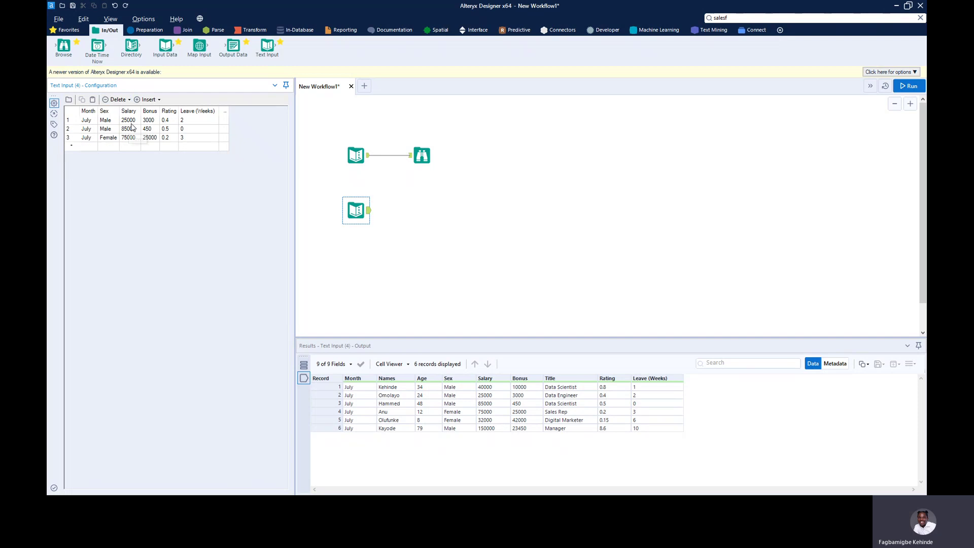
- Insert a new column before Leave (Weeks) in the employee table and name it Car
click(156, 101)
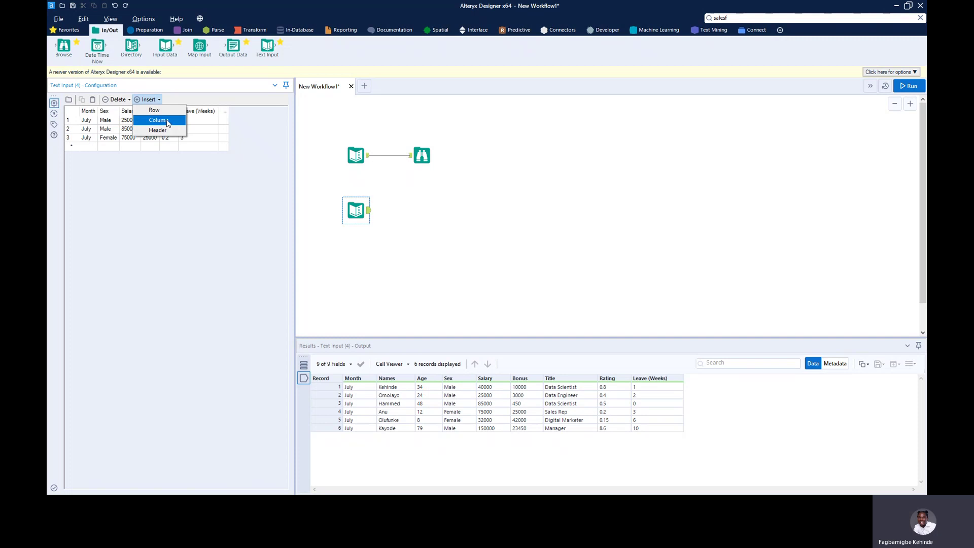
click(168, 124)
click(148, 99)
click(160, 123)
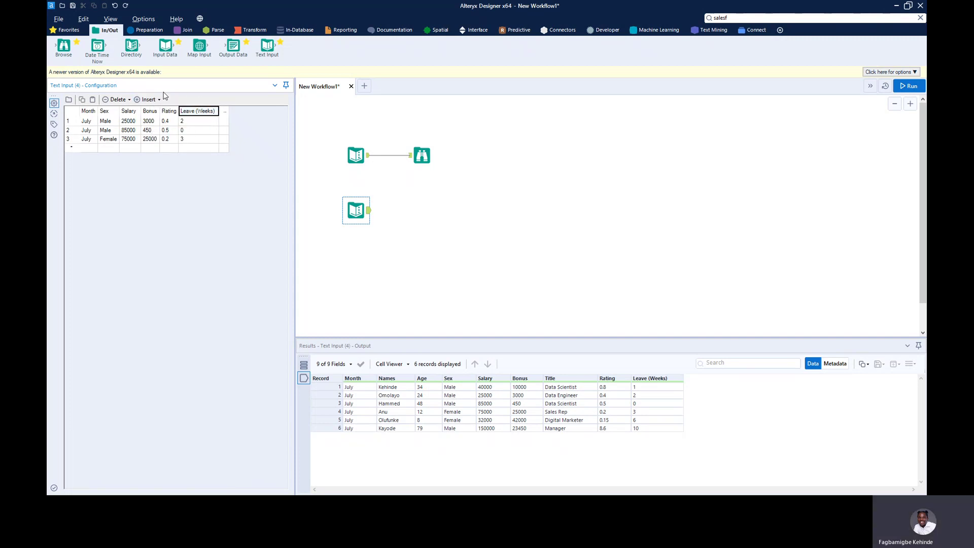
click(148, 100)
click(168, 124)
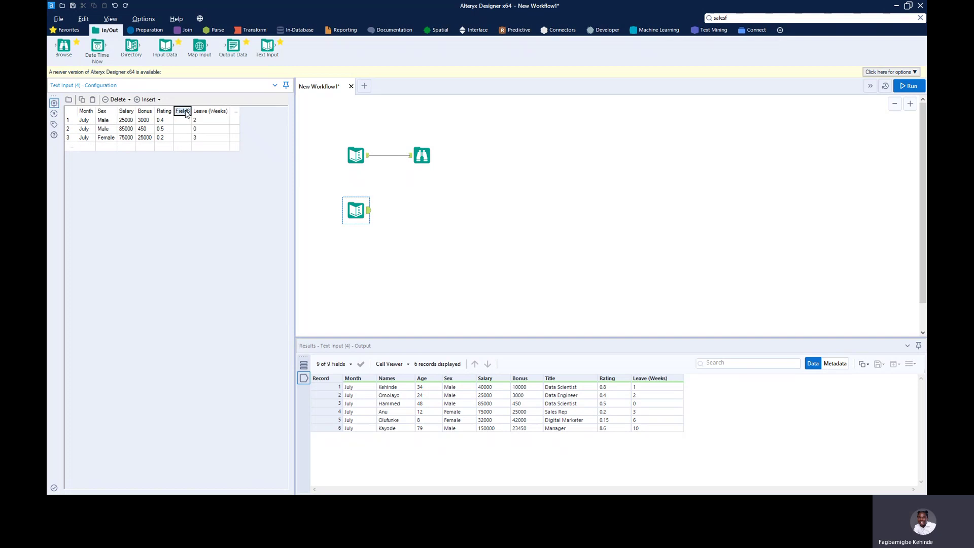
double_click(186, 113)
text(Car)
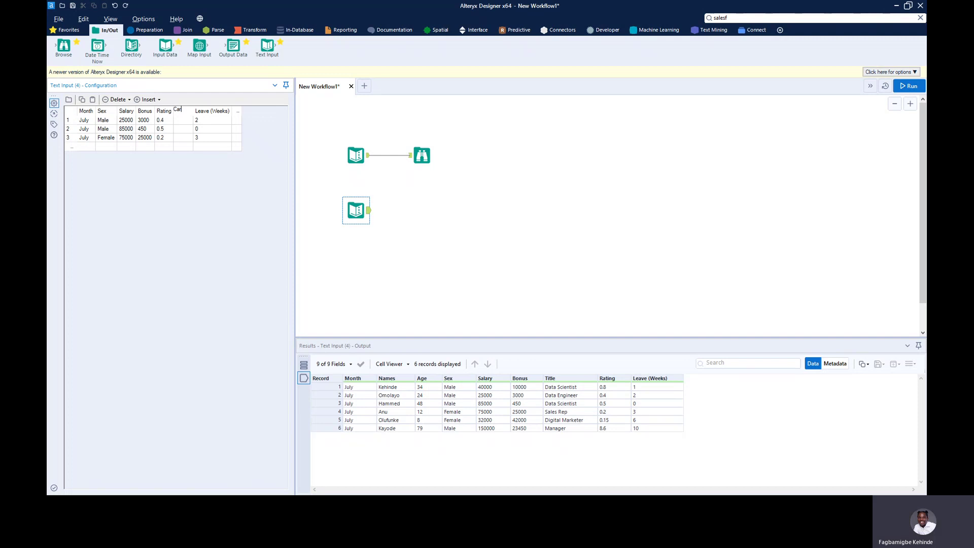
- Fill the Car column's three rows with Benz, Bently and Ford
click(182, 123)
text(Benz)
click(181, 129)
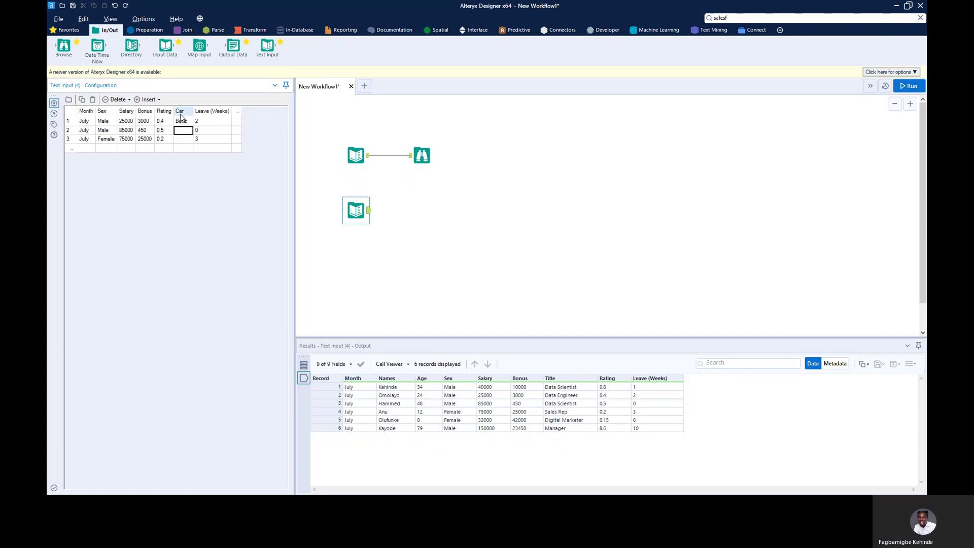
text(Benz)
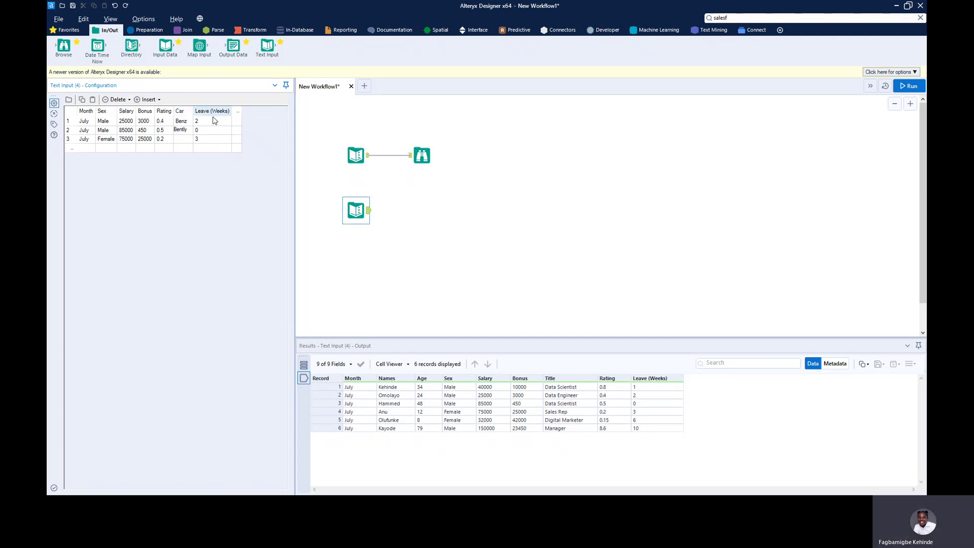
key(Return)
text(For)
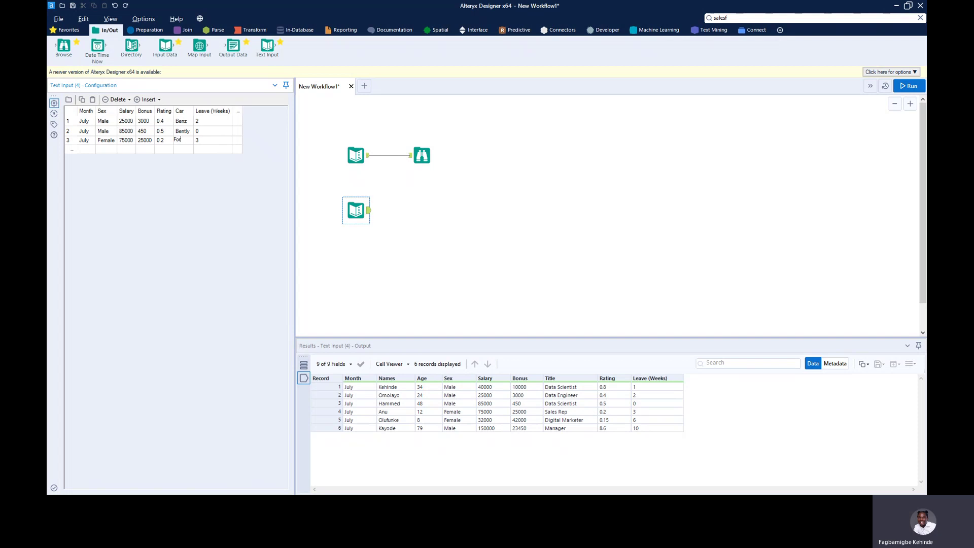
text(d)
- Connect a Browse tool to the second Text Input tool and run the workflow
drag(64, 47, 406, 212)
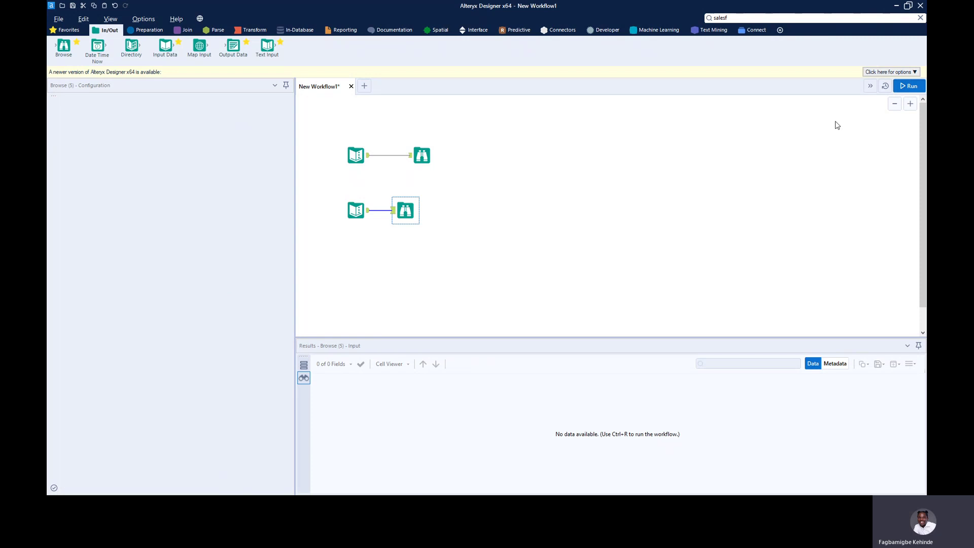
click(909, 86)
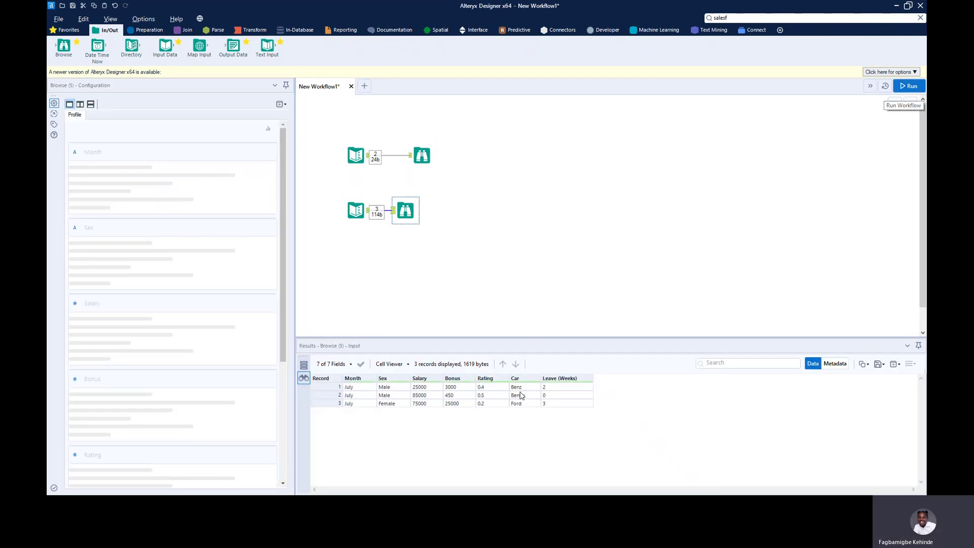
- Rename the second Text Input tool as Data from Excel and run the workflow
ctrl+click(355, 212)
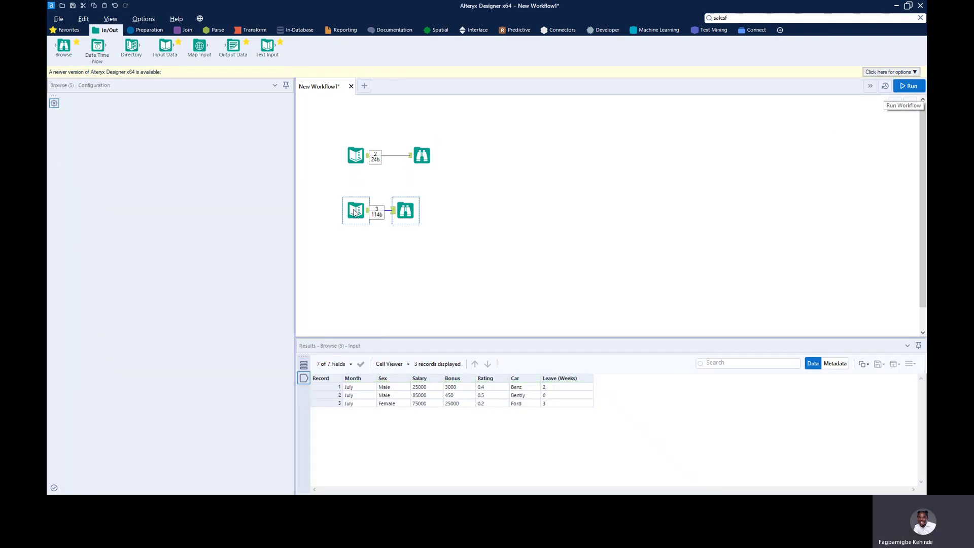
click(355, 212)
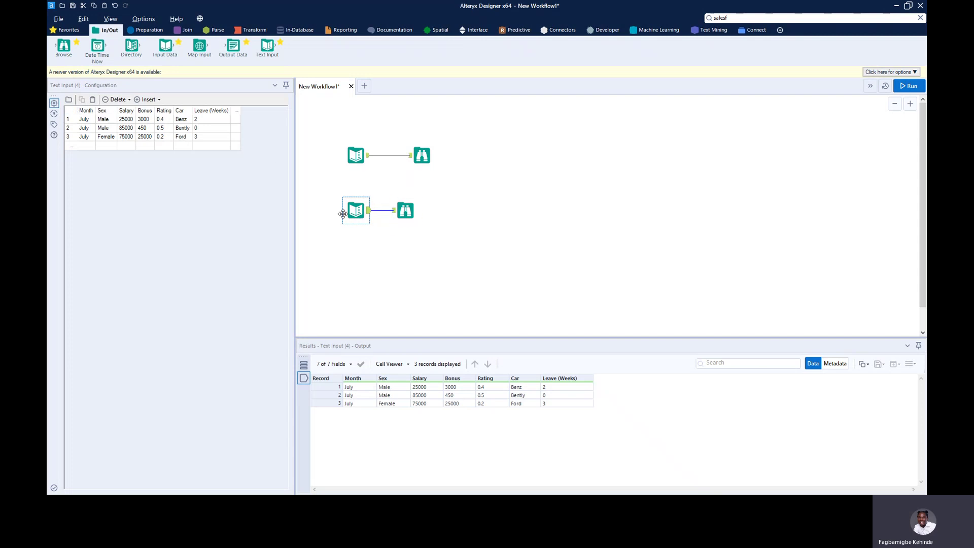
click(54, 126)
click(107, 131)
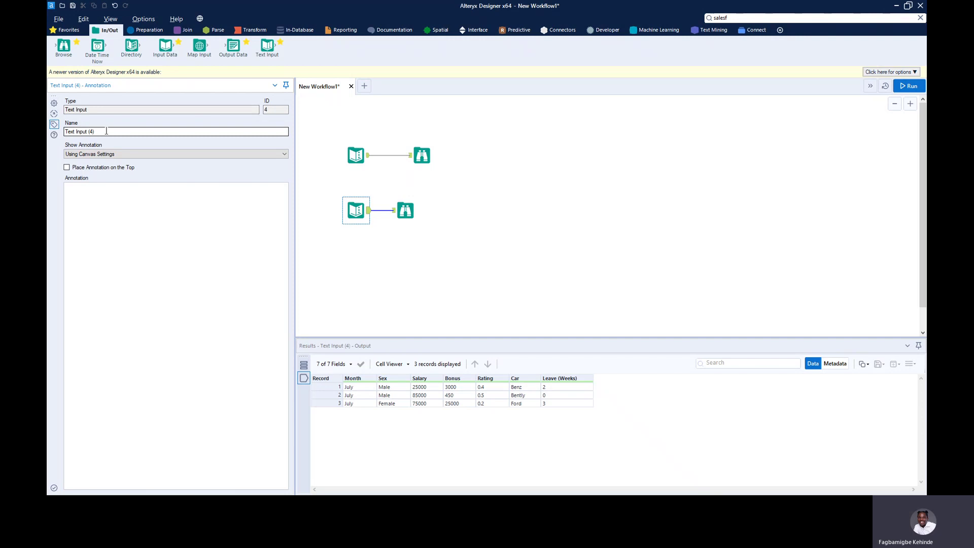
click(54, 125)
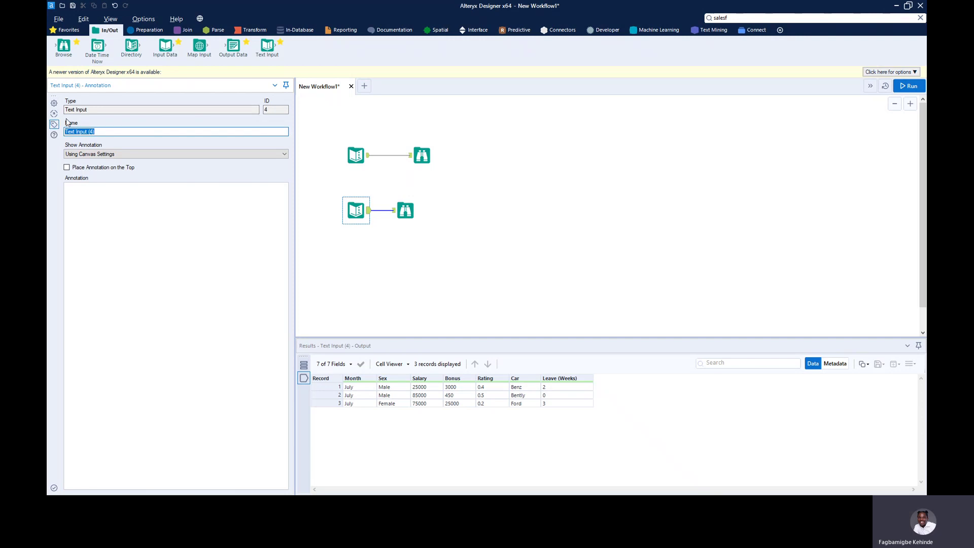
text(Data from Excel)
click(906, 86)
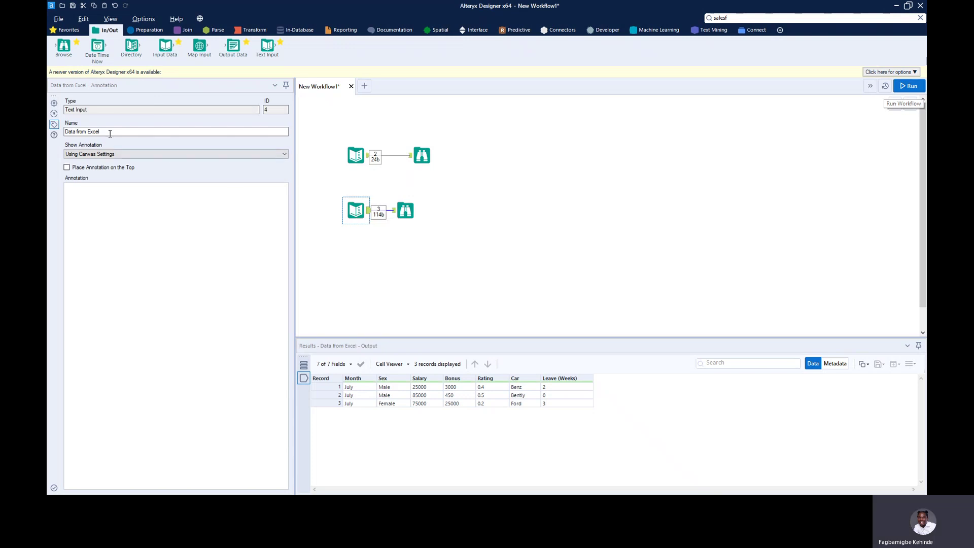
- Annotate the Data from Excel tool with "This is a sample of my Employee table" and run the workflow
click(127, 193)
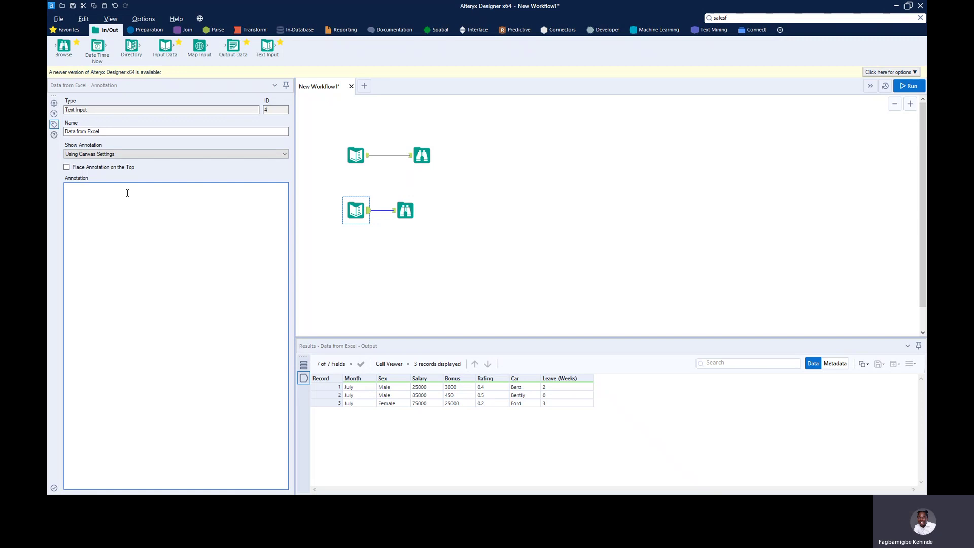
click(93, 191)
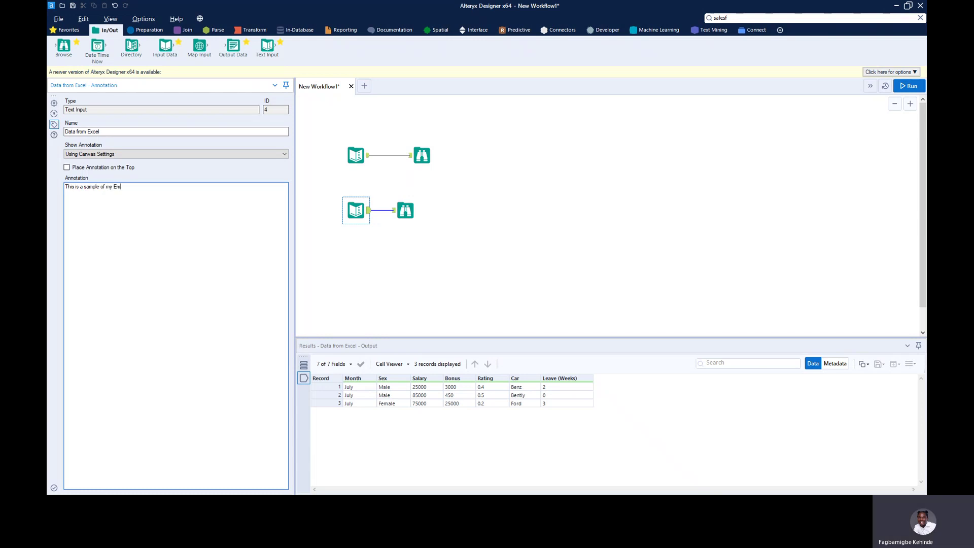
text(of my Employee table)
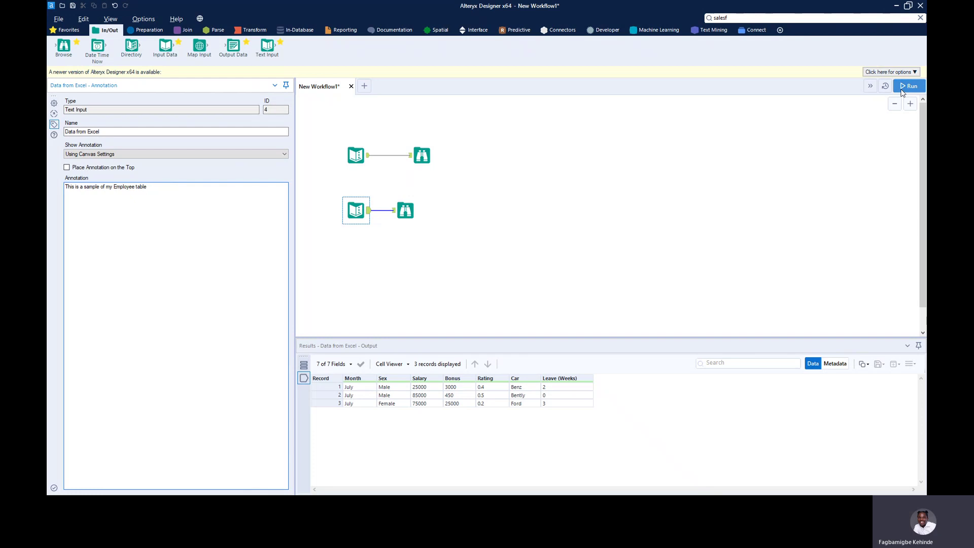
click(908, 86)
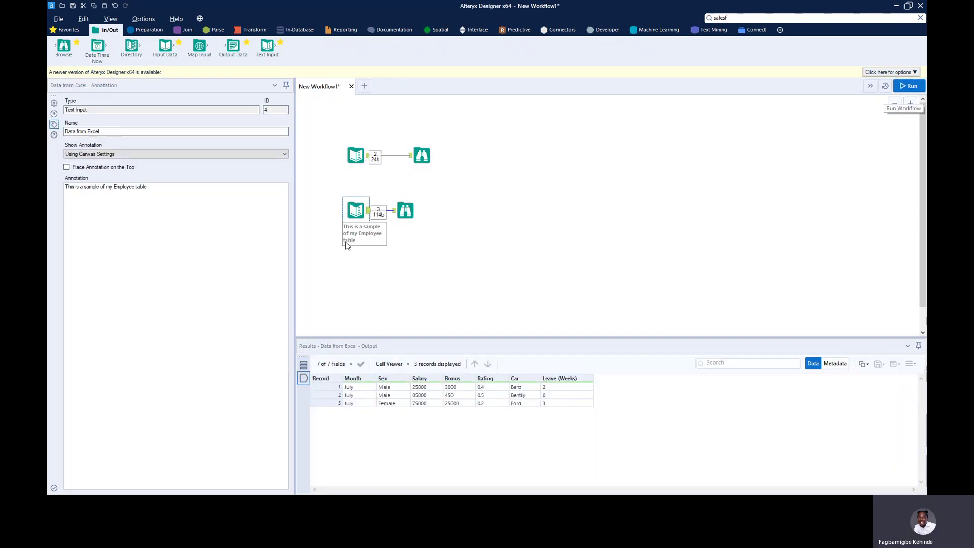
- Move the second Browse tool farther from its input tool, enable Place Annotation on the Top for it, and run the workflow
drag(408, 214, 469, 213)
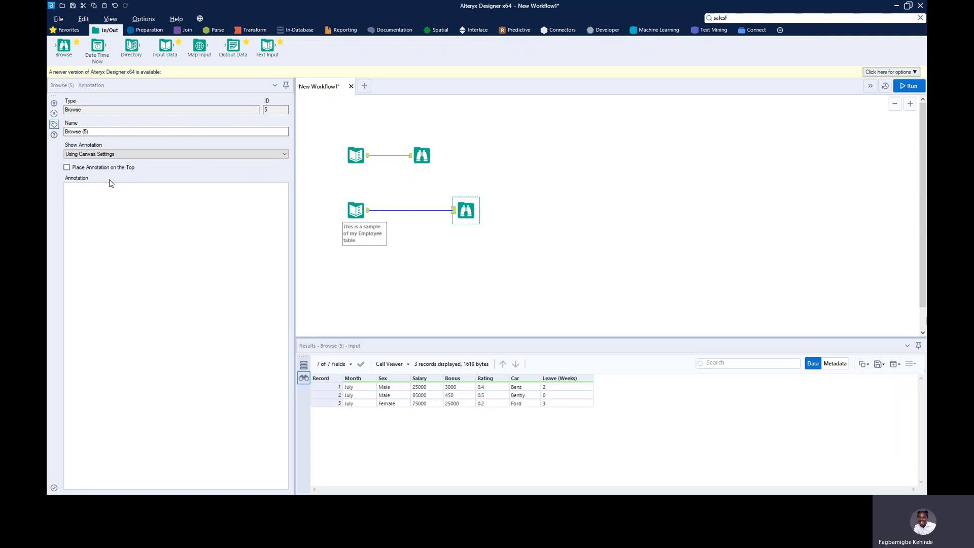
click(67, 168)
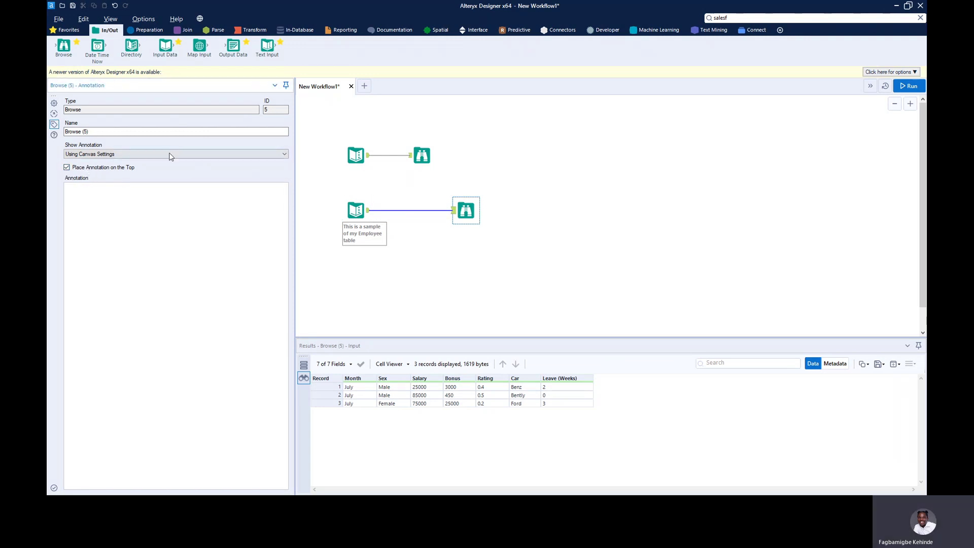
click(903, 87)
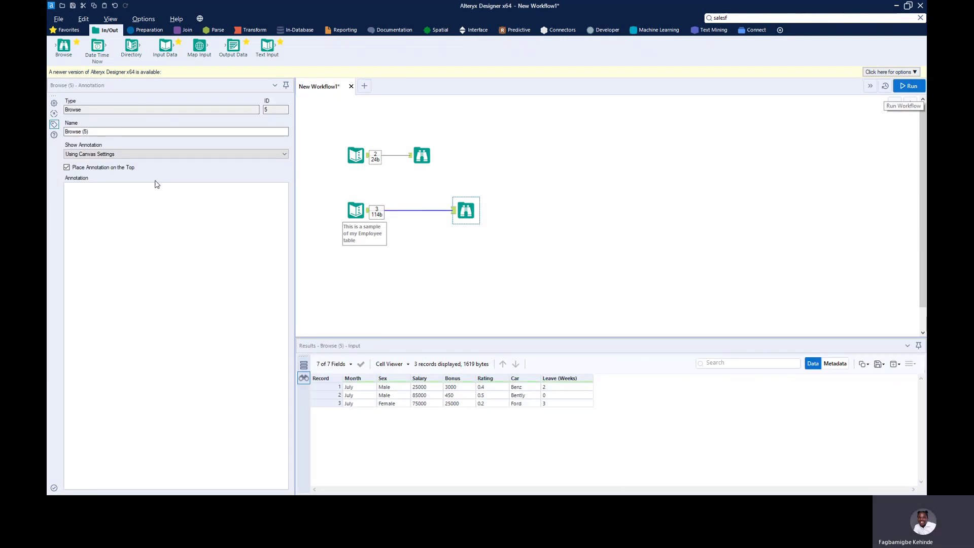
- Place the Data from Excel tool's annotation on the top and run the workflow
click(355, 209)
click(67, 168)
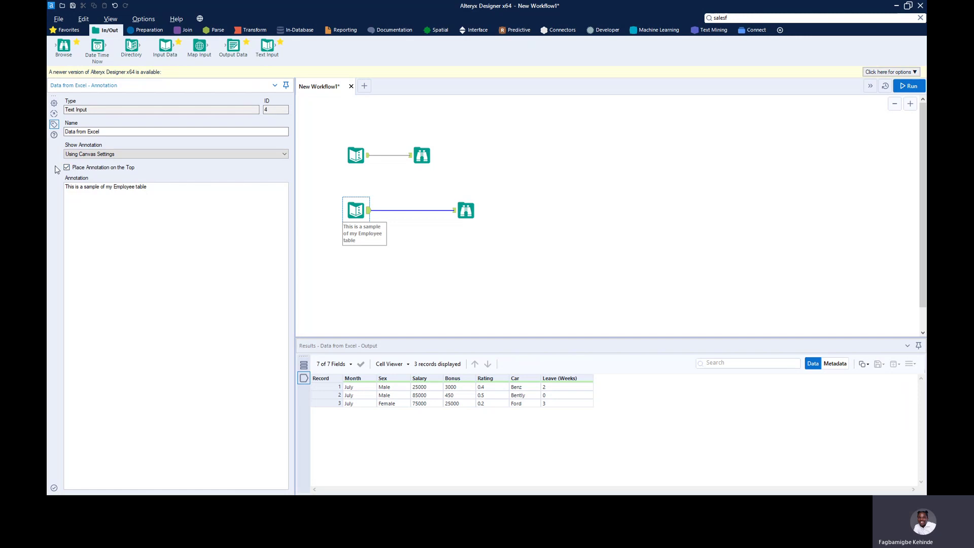
click(899, 86)
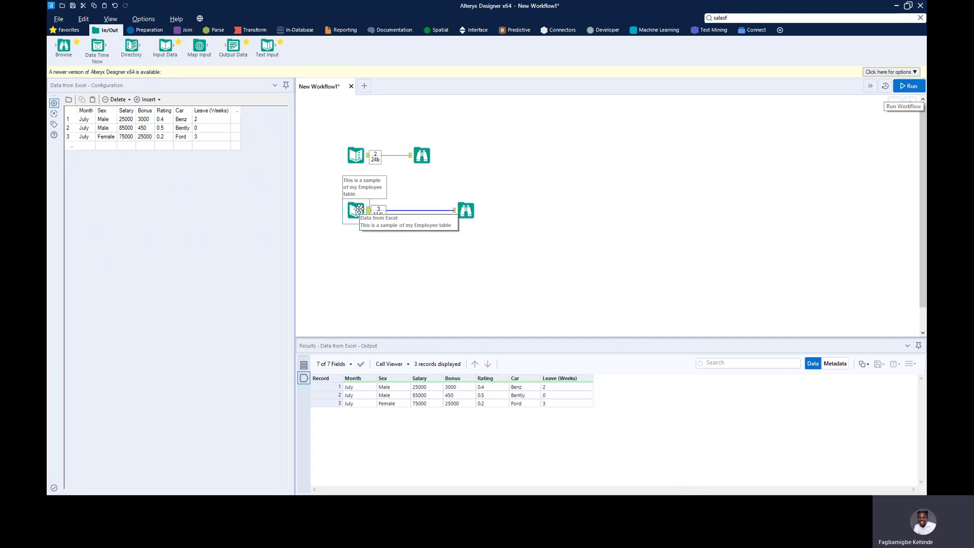
- Switch to the presentation slide describing the Text Input Tool
key(alt+Tab)
key(Tab)
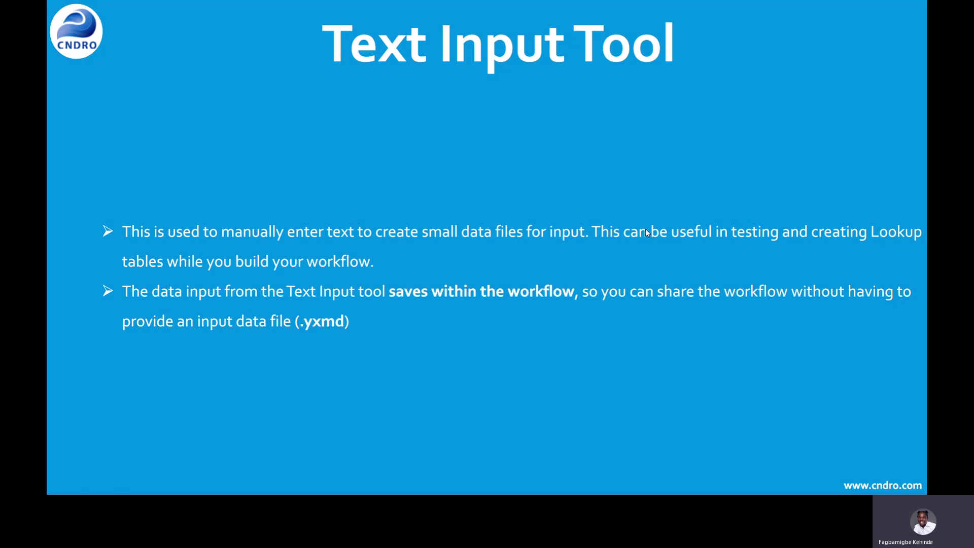
- Switch to Alteryx Designer and move the Data from Excel tool closer to its connected Browse tool
key(alt+Tab)
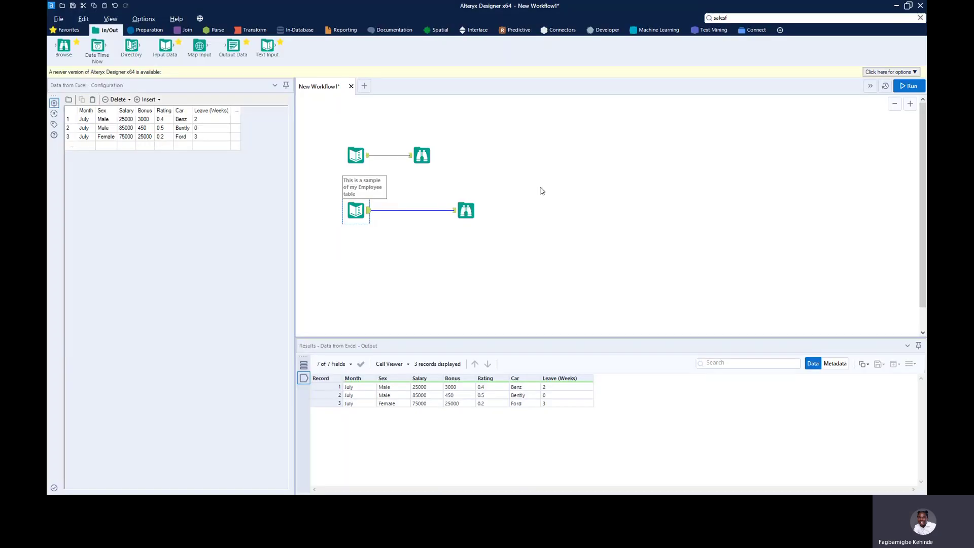
drag(367, 202, 405, 202)
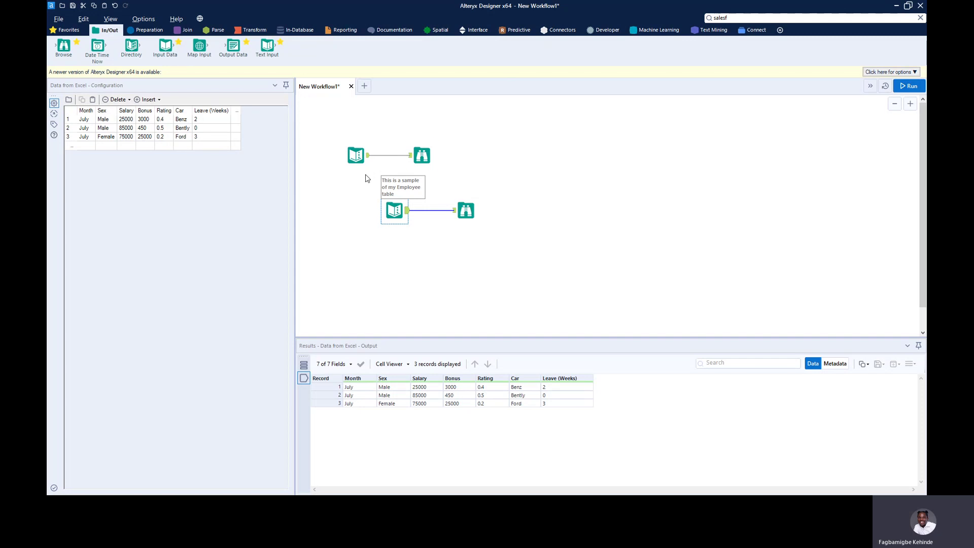
ctrl+click(460, 206)
ctrl+click(461, 213)
ctrl+click(359, 159)
ctrl+click(357, 158)
- Examine the file type offered for saving the workflow under a new name, and close the save dialog without saving
click(60, 20)
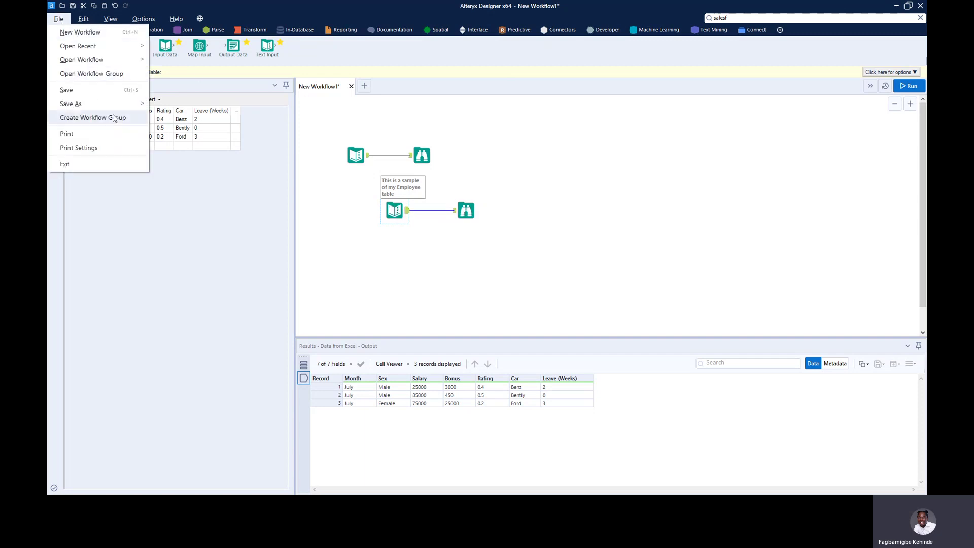
mouse_move(134, 104)
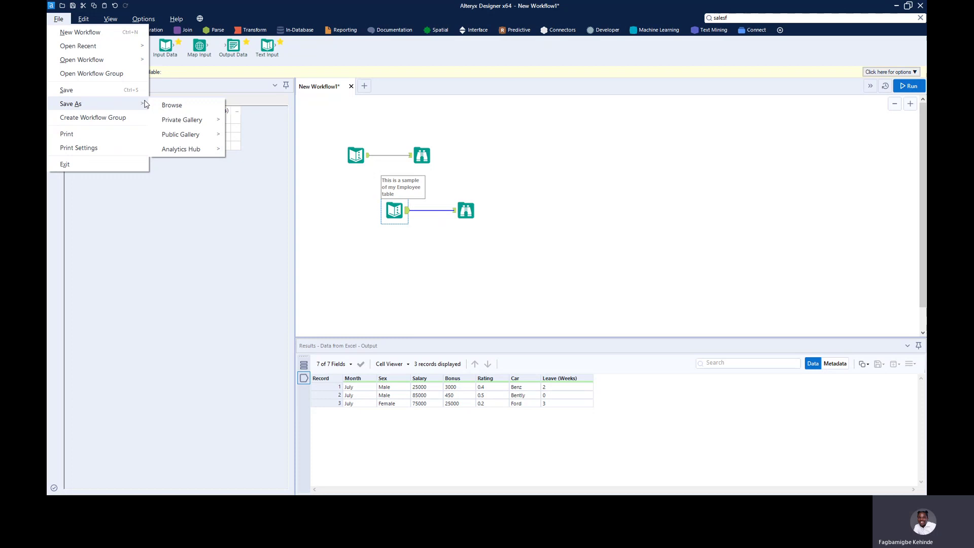
click(172, 107)
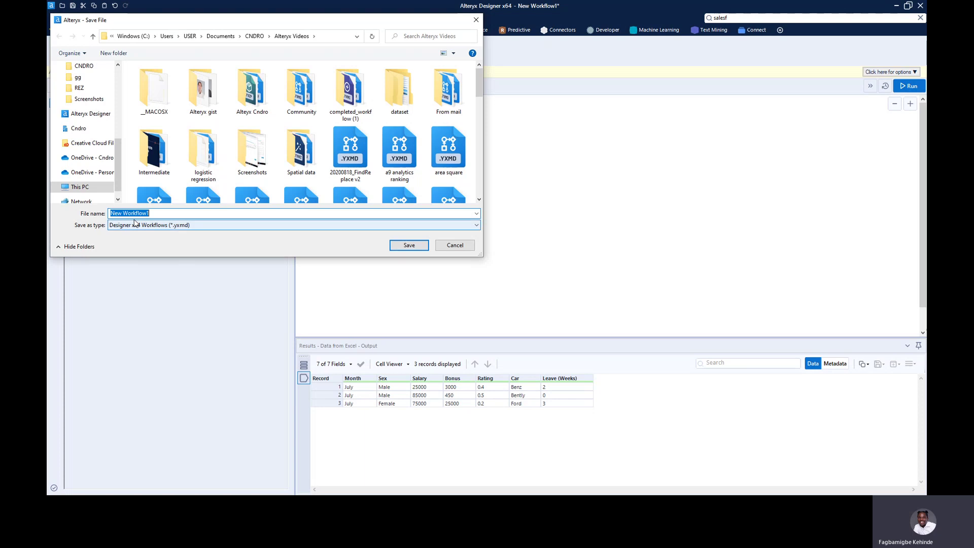
click(477, 20)
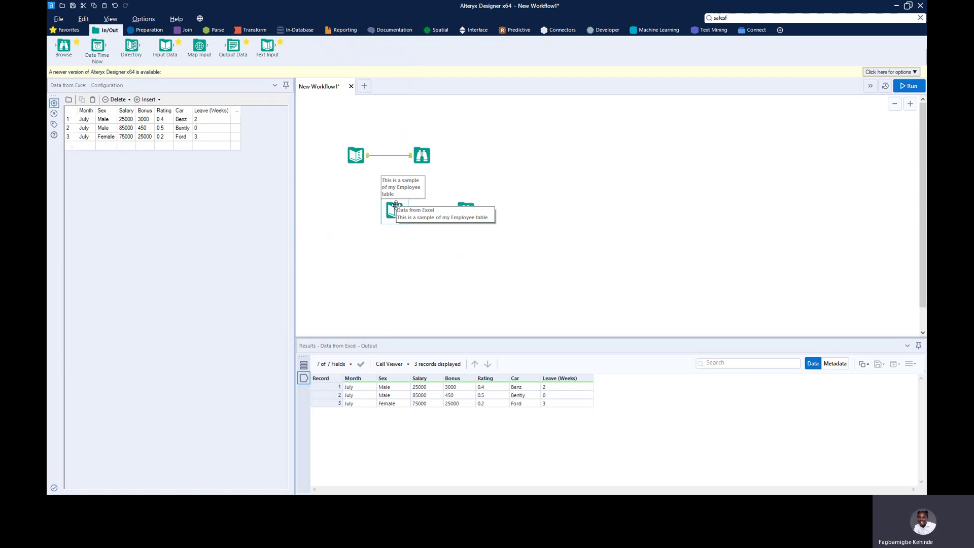
- Switch to the Text Input Tool presentation and advance to the closing Thank You slide
key(alt+Tab)
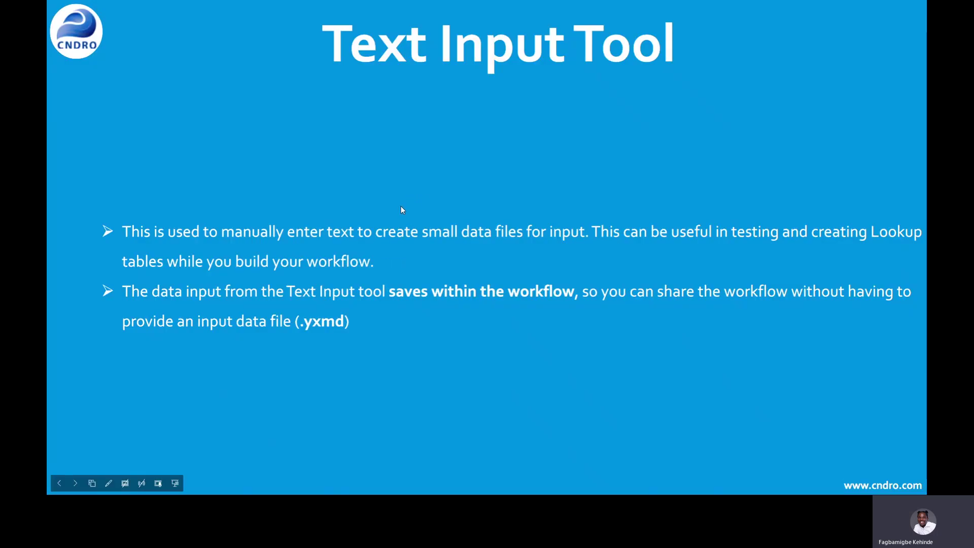
click(400, 244)
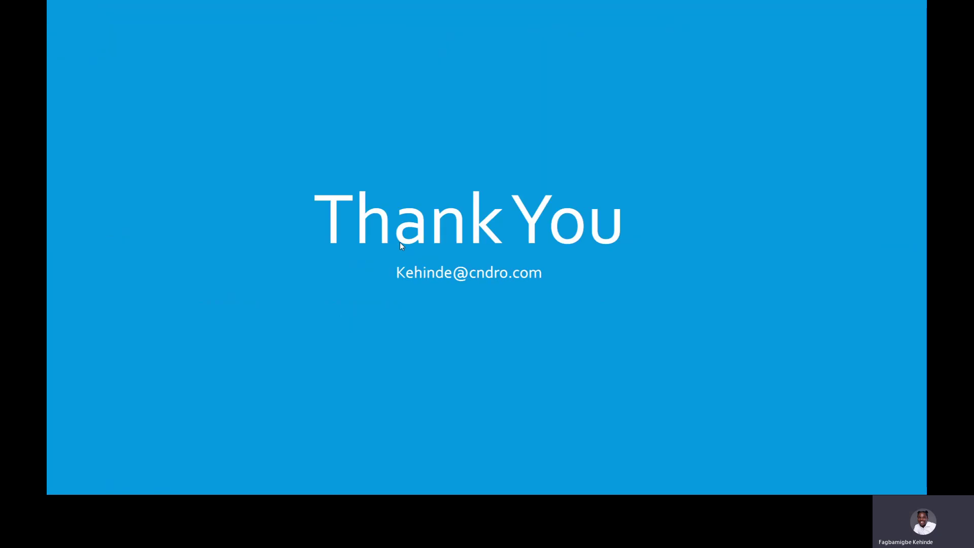